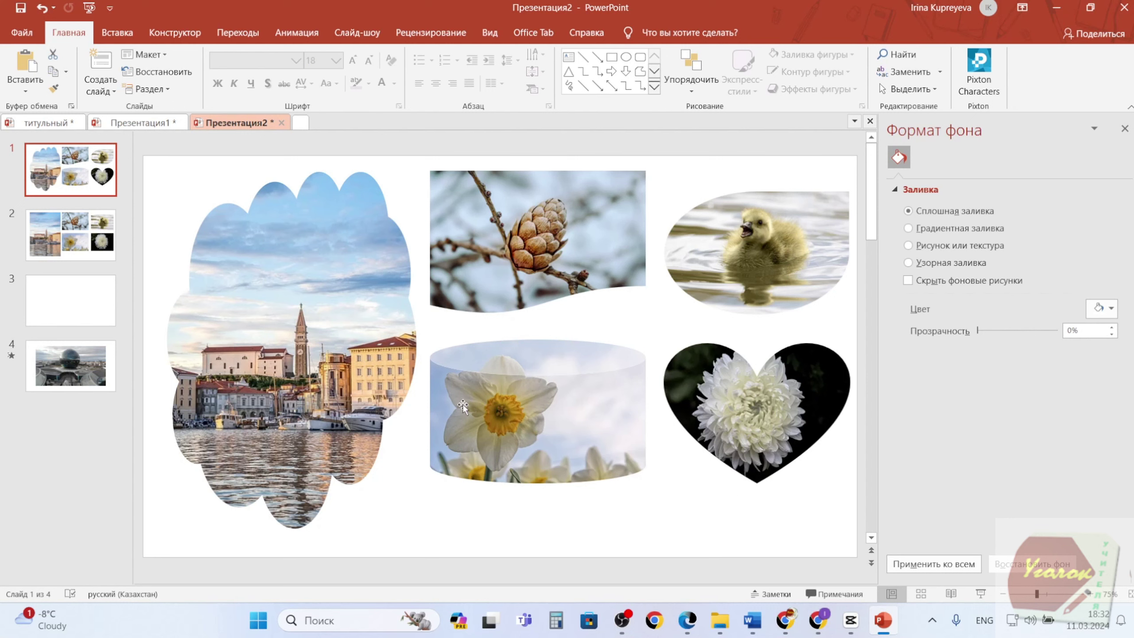
# Switch to slide 2, which holds the five uncropped rectangular photos.
pyautogui.click(90, 259)
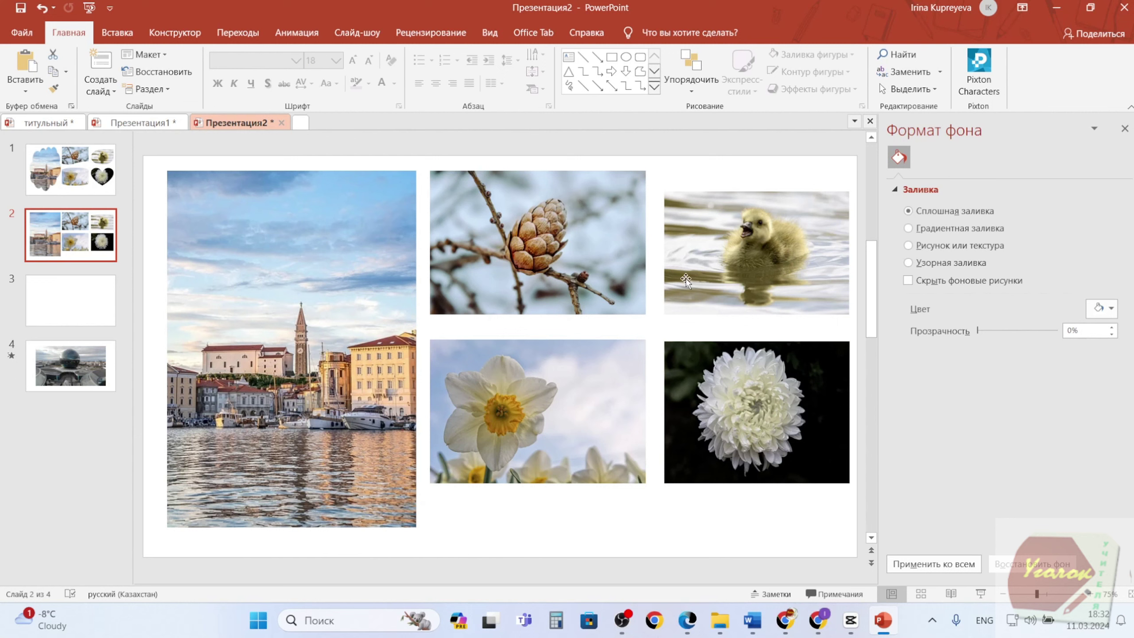
# Crop the tall harbour town photo to the flowchart barrel (direct access storage) shape.
pyautogui.click(252, 274)
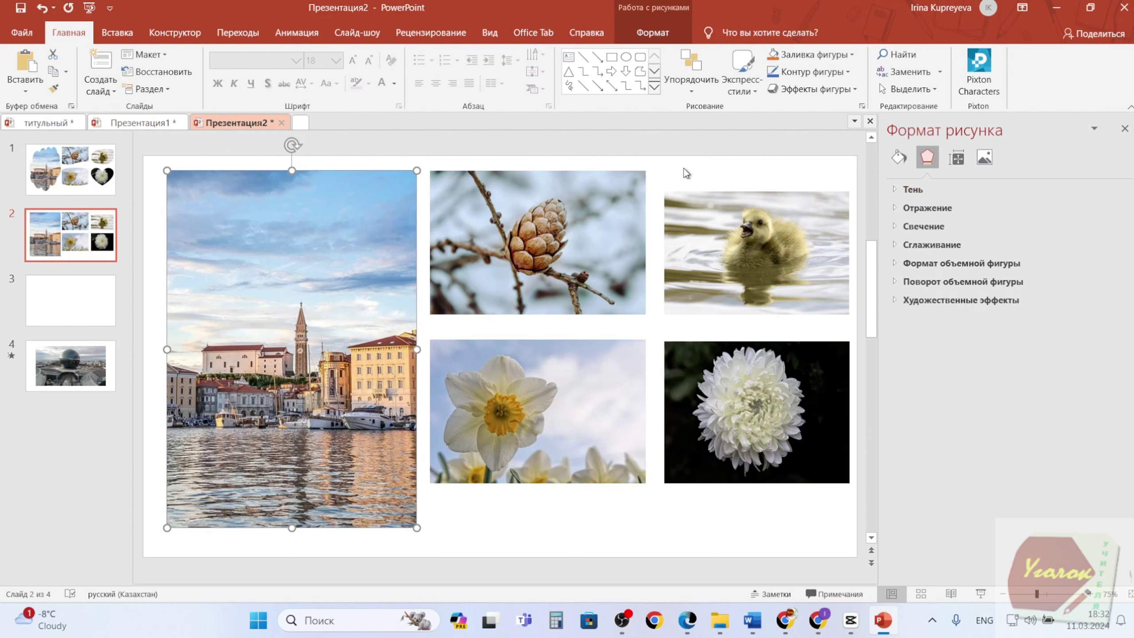
pyautogui.click(655, 34)
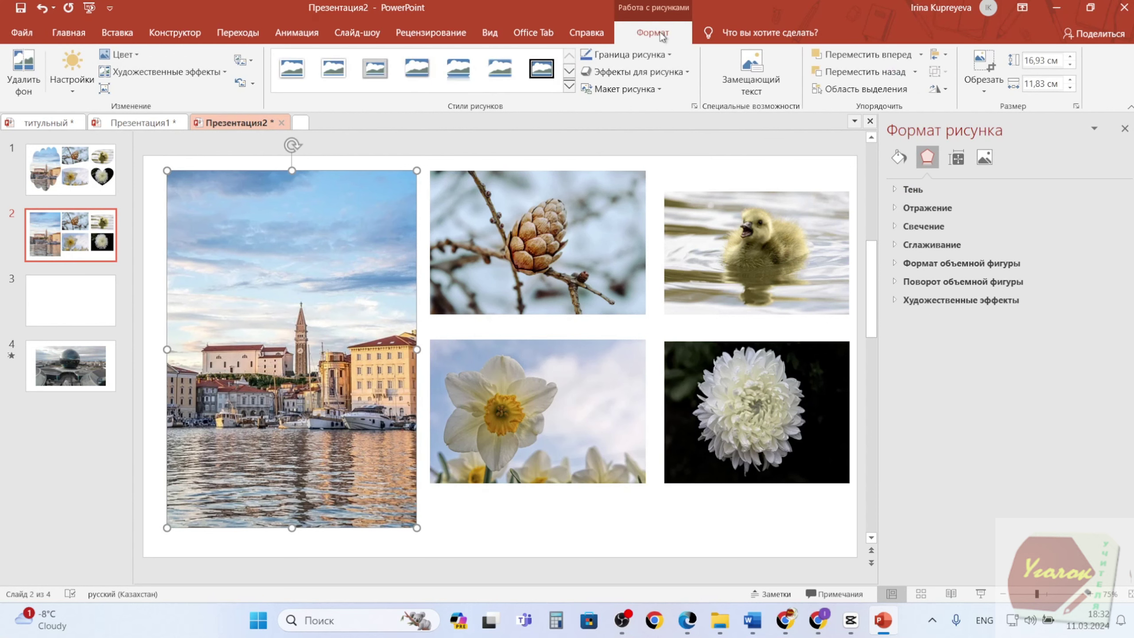
pyautogui.click(984, 85)
pyautogui.moveTo(1028, 126)
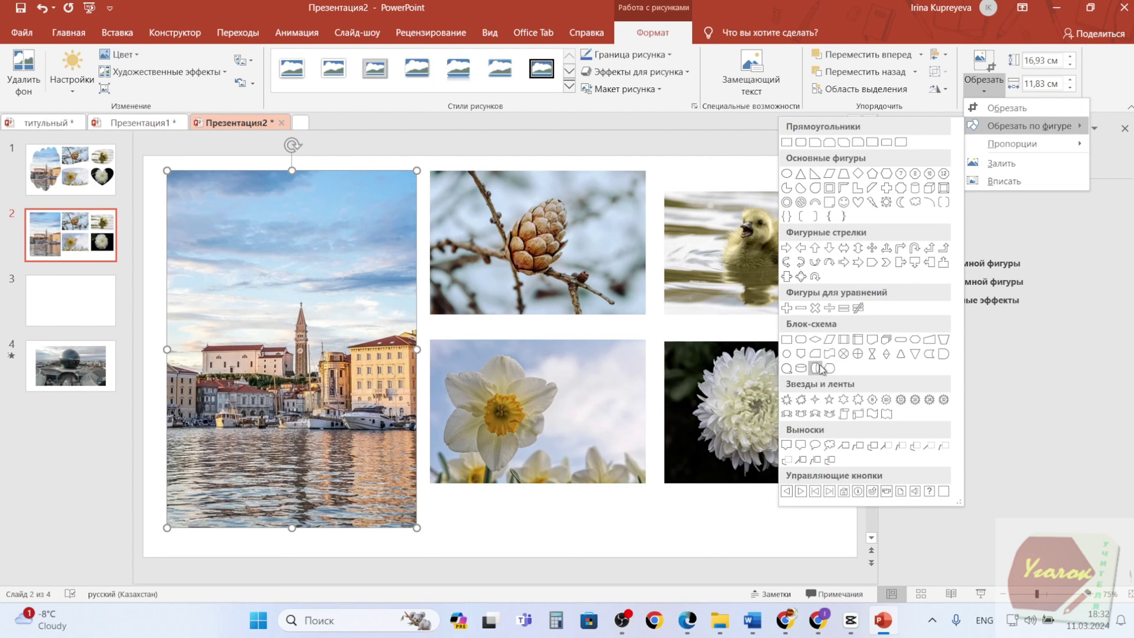
pyautogui.click(817, 368)
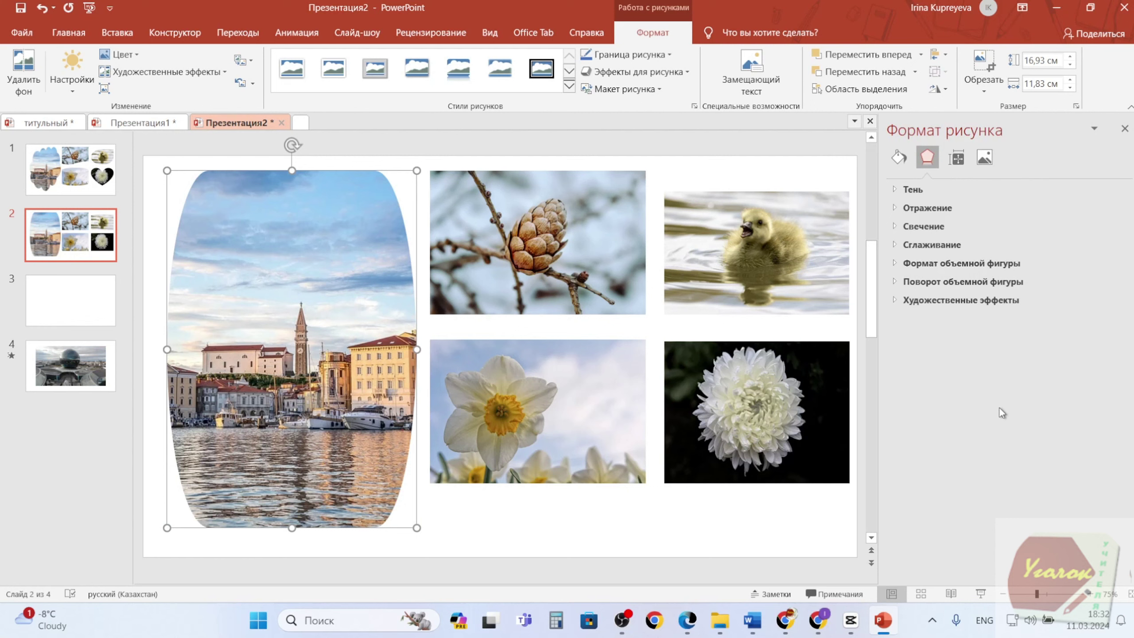
# Crop the pine cone photo to a left arrow and the daffodil photo to a starburst.
pyautogui.click(496, 253)
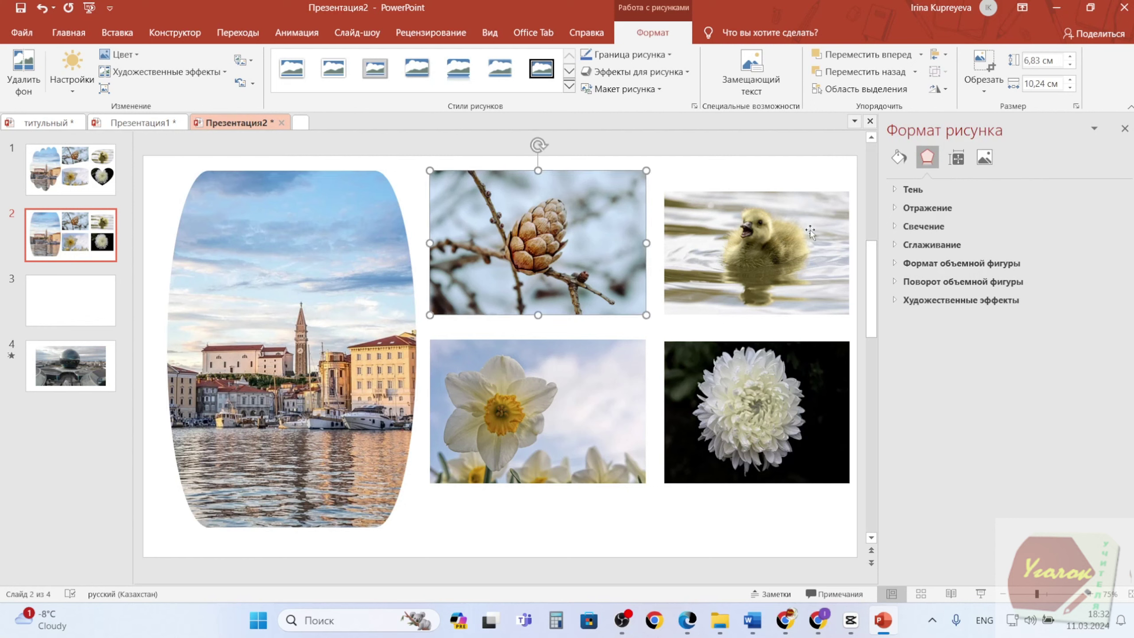
pyautogui.click(984, 85)
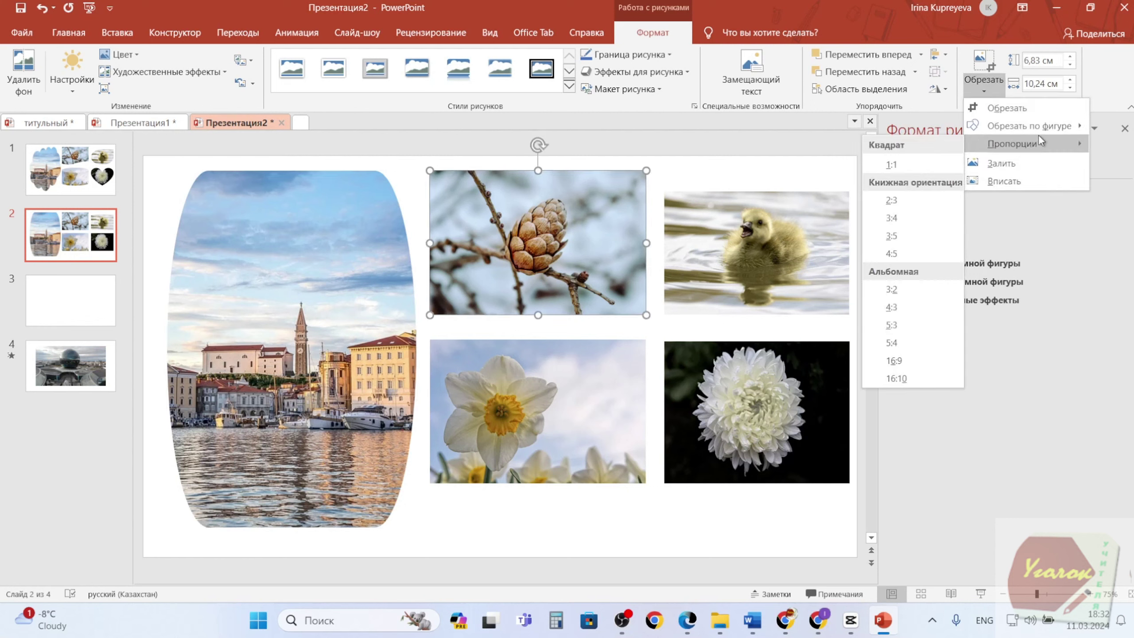
pyautogui.moveTo(1028, 126)
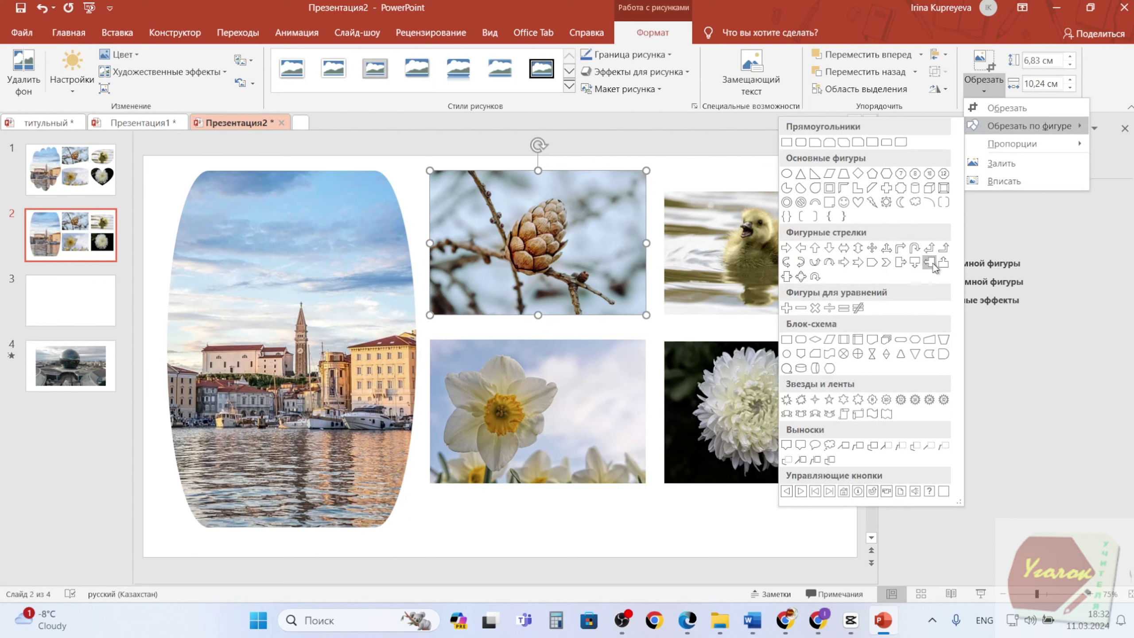
pyautogui.click(929, 262)
pyautogui.click(514, 444)
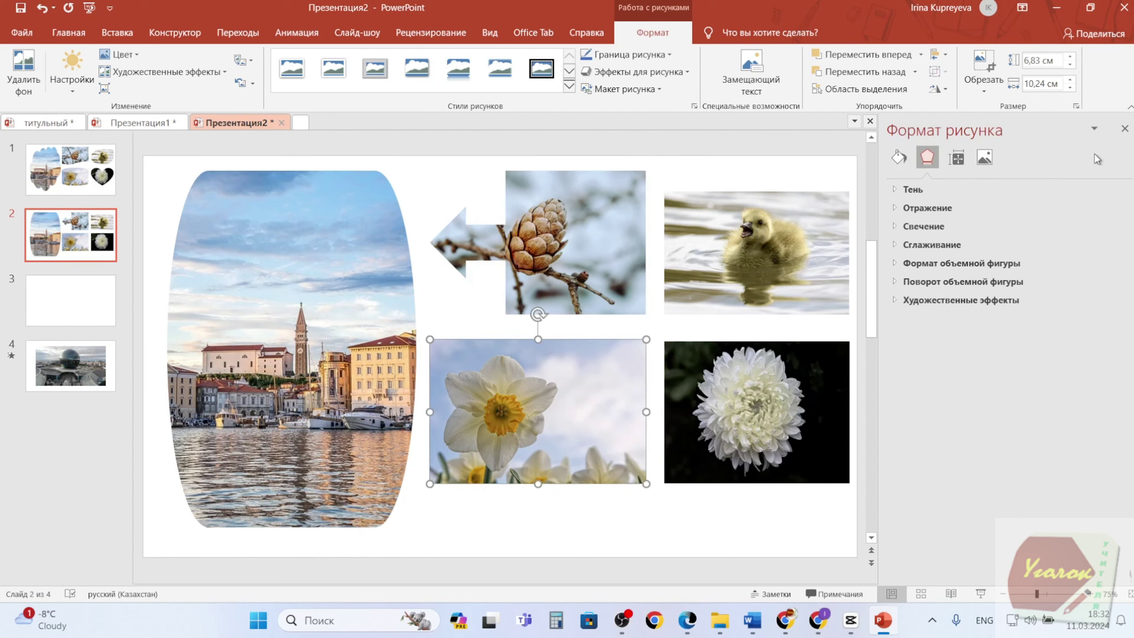
pyautogui.click(984, 92)
pyautogui.moveTo(1028, 126)
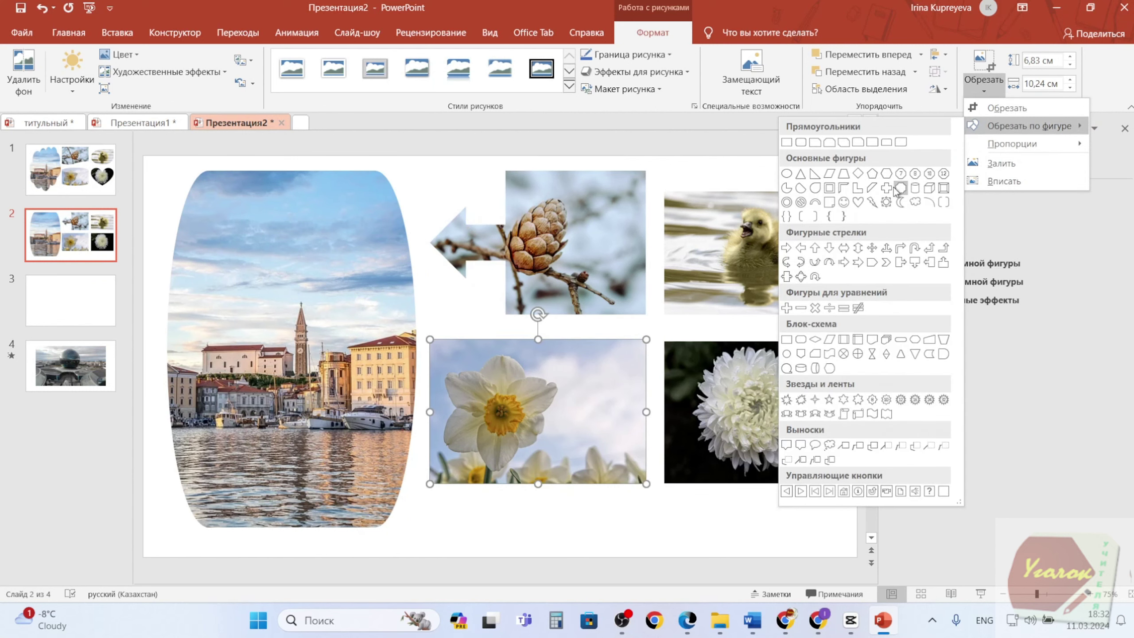
pyautogui.click(801, 399)
# Crop the duckling photo to a scroll shape and the chrysanthemum photo to a cloud.
pyautogui.click(719, 251)
pyautogui.click(985, 92)
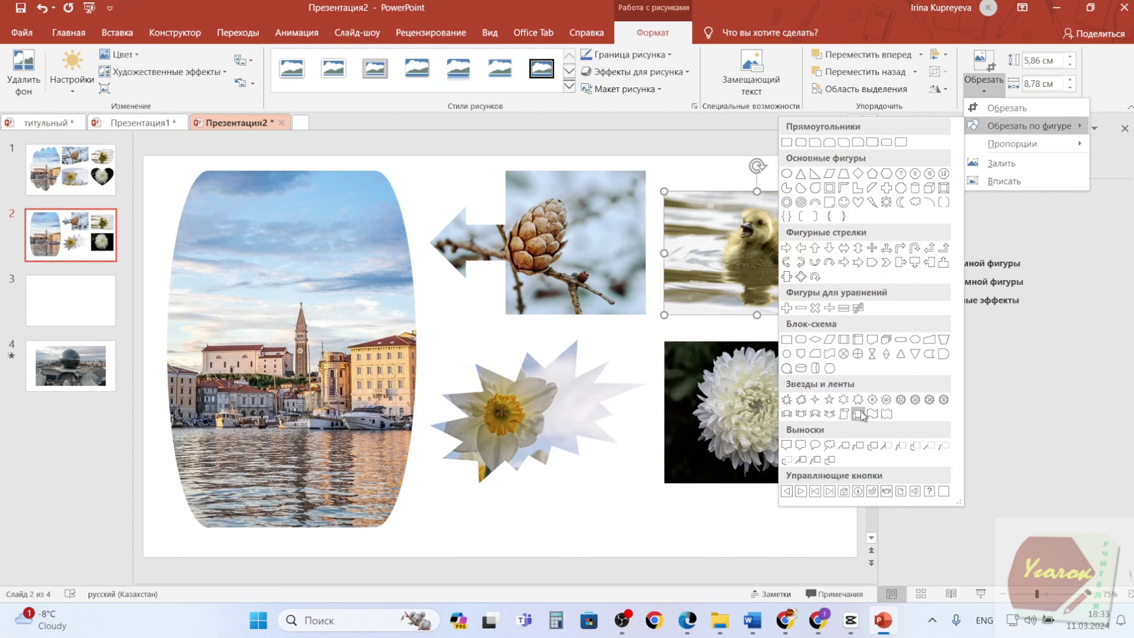
pyautogui.click(870, 415)
pyautogui.click(766, 416)
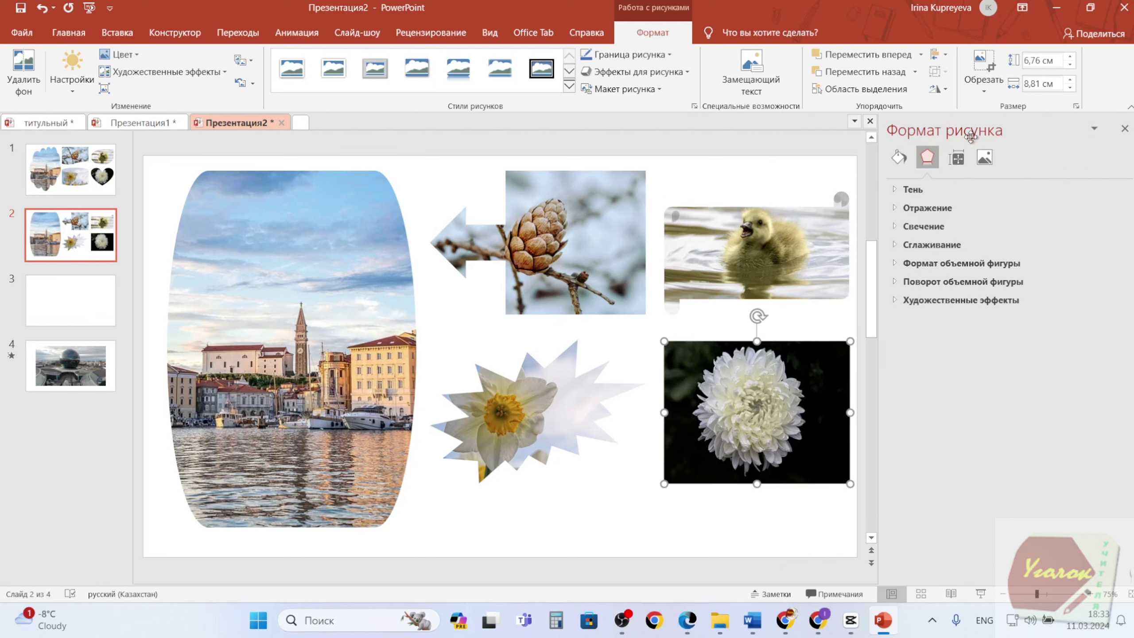
pyautogui.click(985, 91)
pyautogui.moveTo(1028, 125)
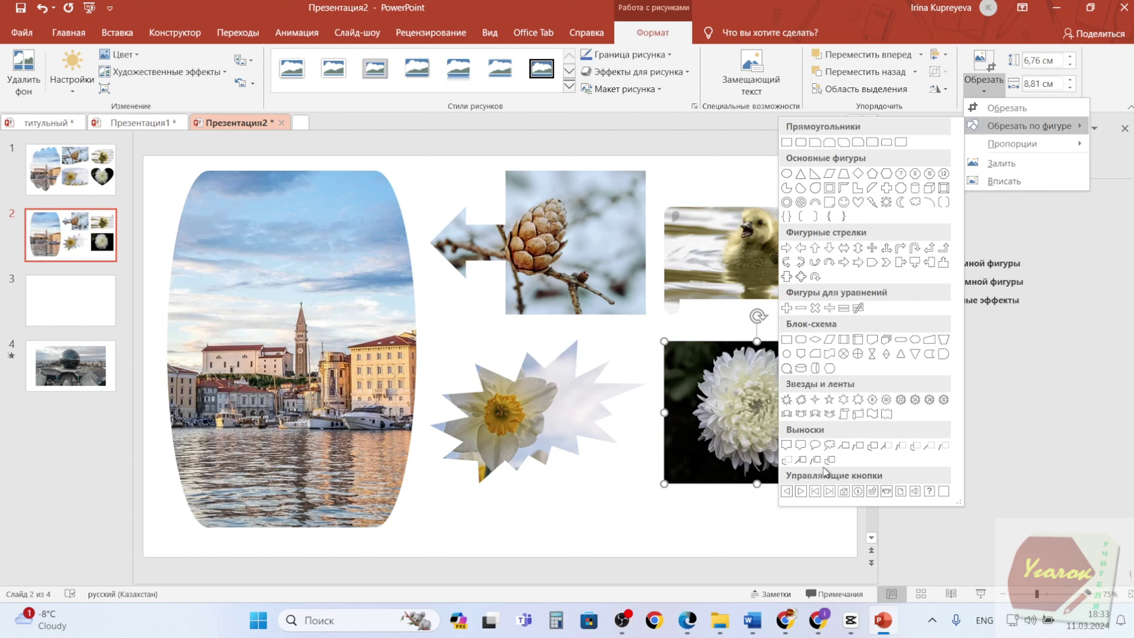
pyautogui.click(915, 202)
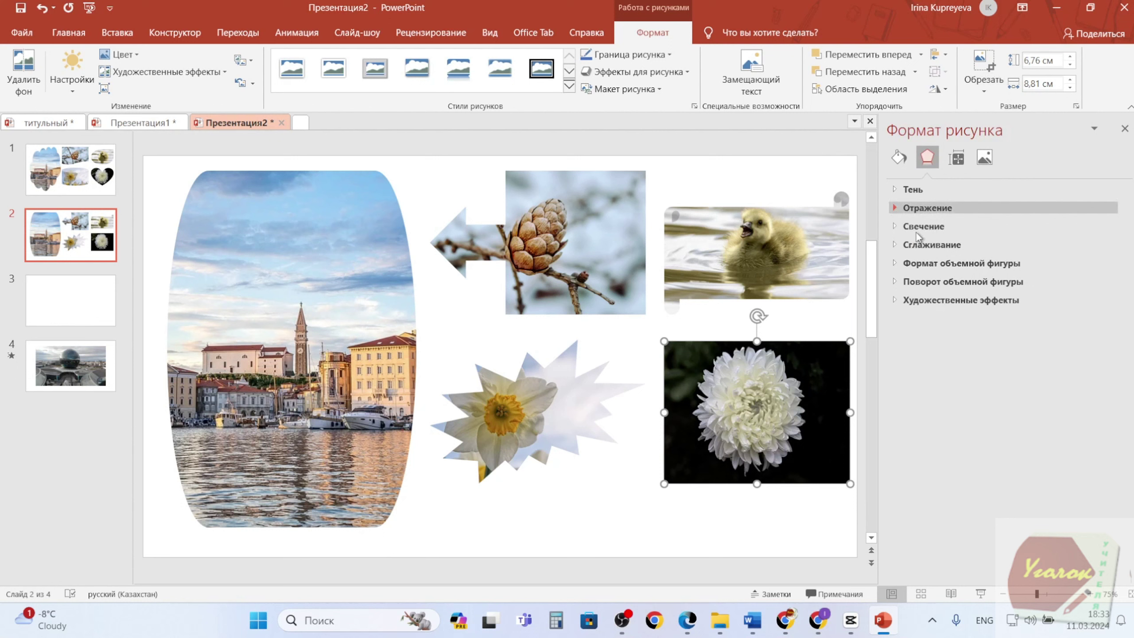
pyautogui.click(531, 527)
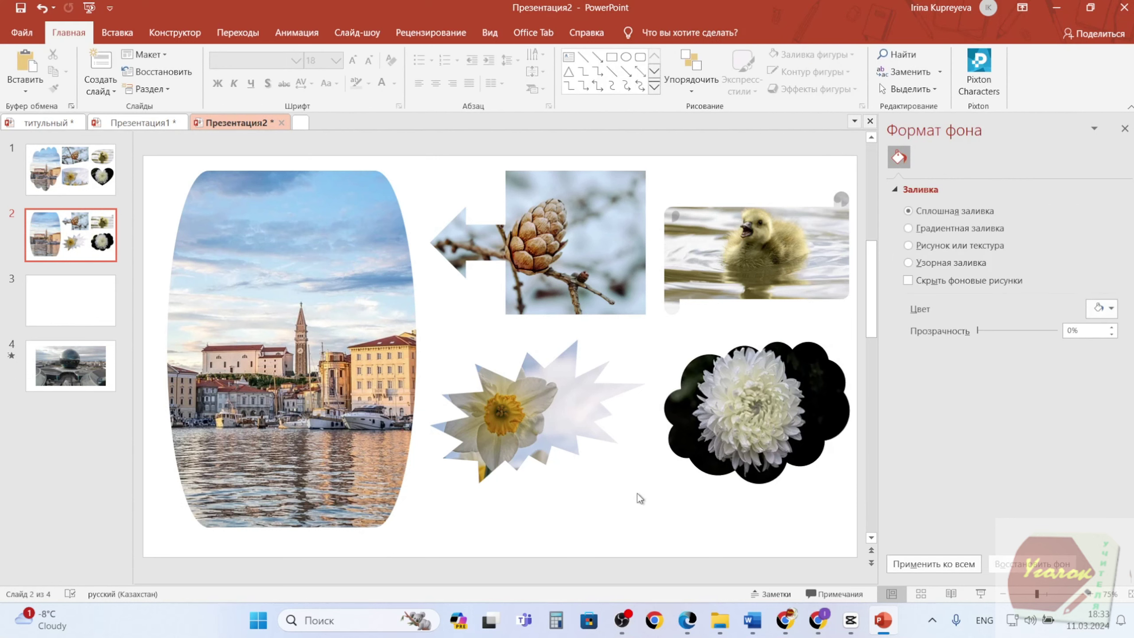
# Outline the star-cropped daffodil photo with a tan standard-colour border of heavier weight.
pyautogui.click(553, 427)
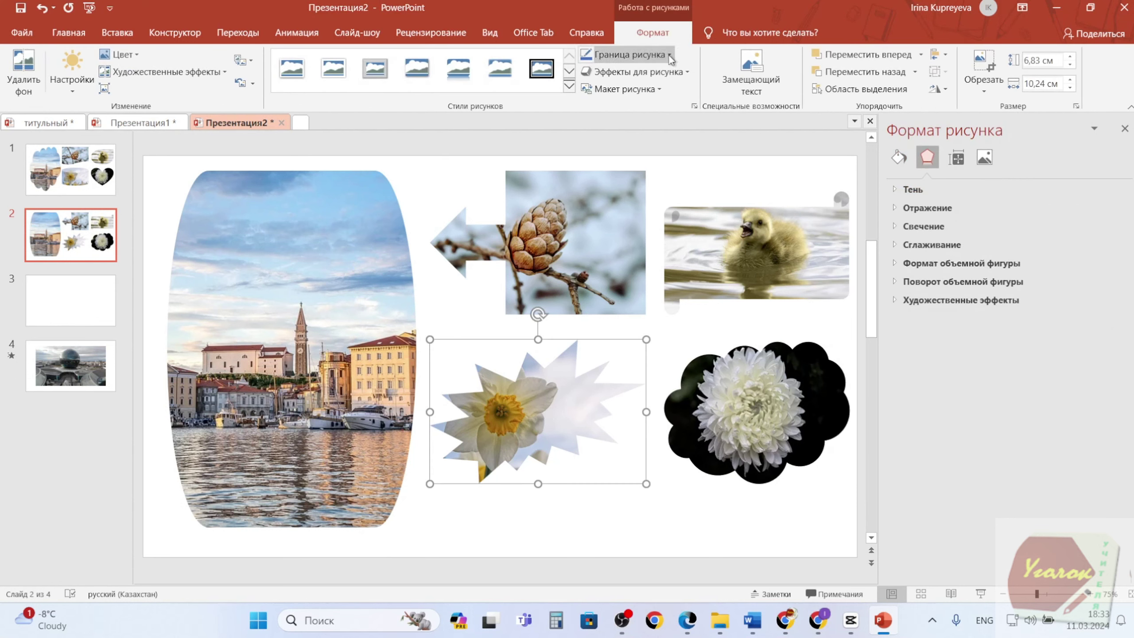
pyautogui.click(628, 54)
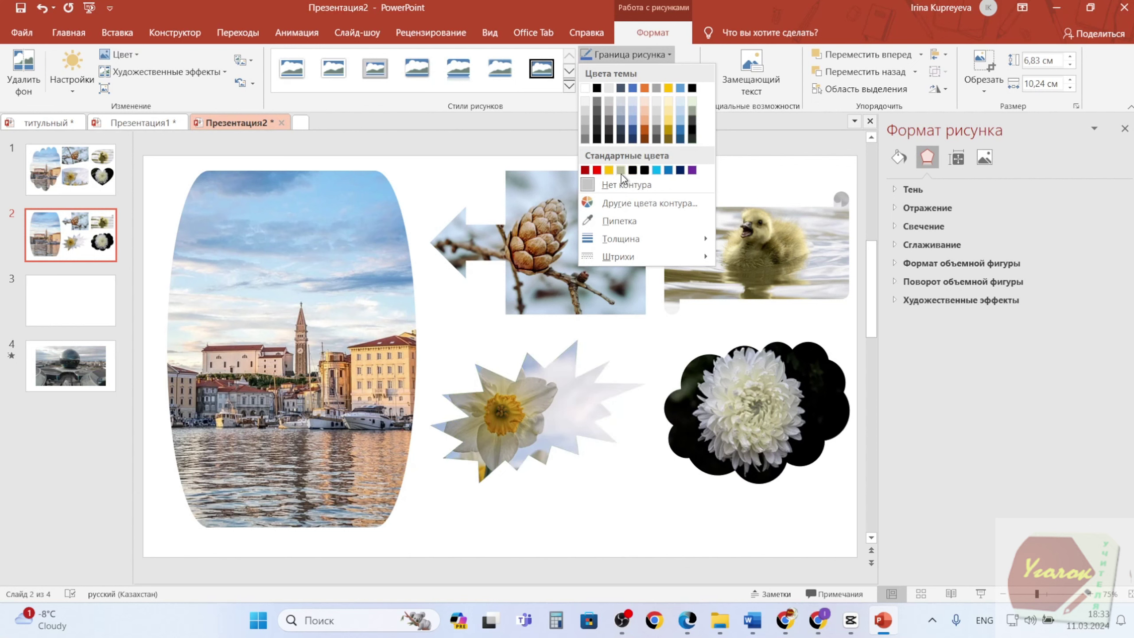
pyautogui.click(625, 169)
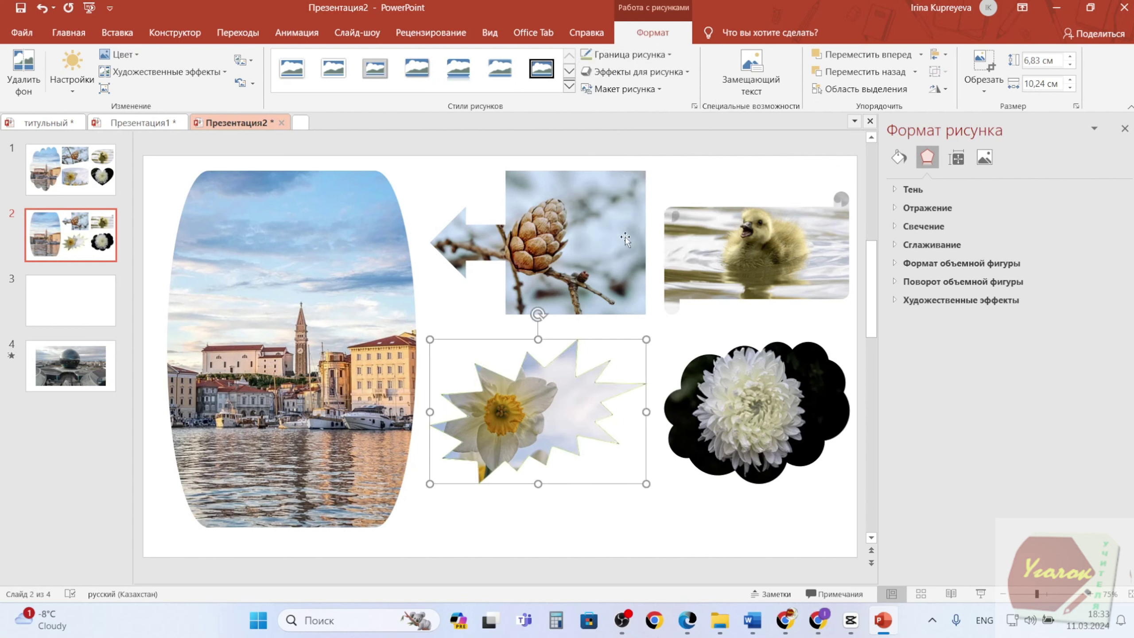
pyautogui.click(627, 54)
pyautogui.click(453, 474)
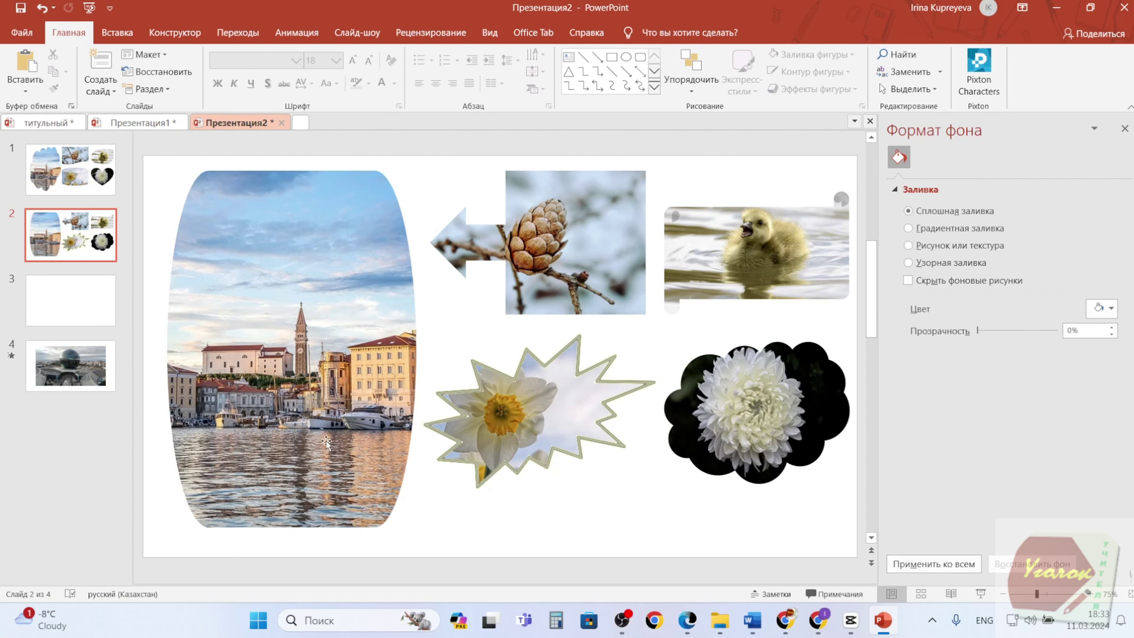
# Draw a large blue plaque shape on the right half of slide 3, then return to slide 2.
pyautogui.click(67, 316)
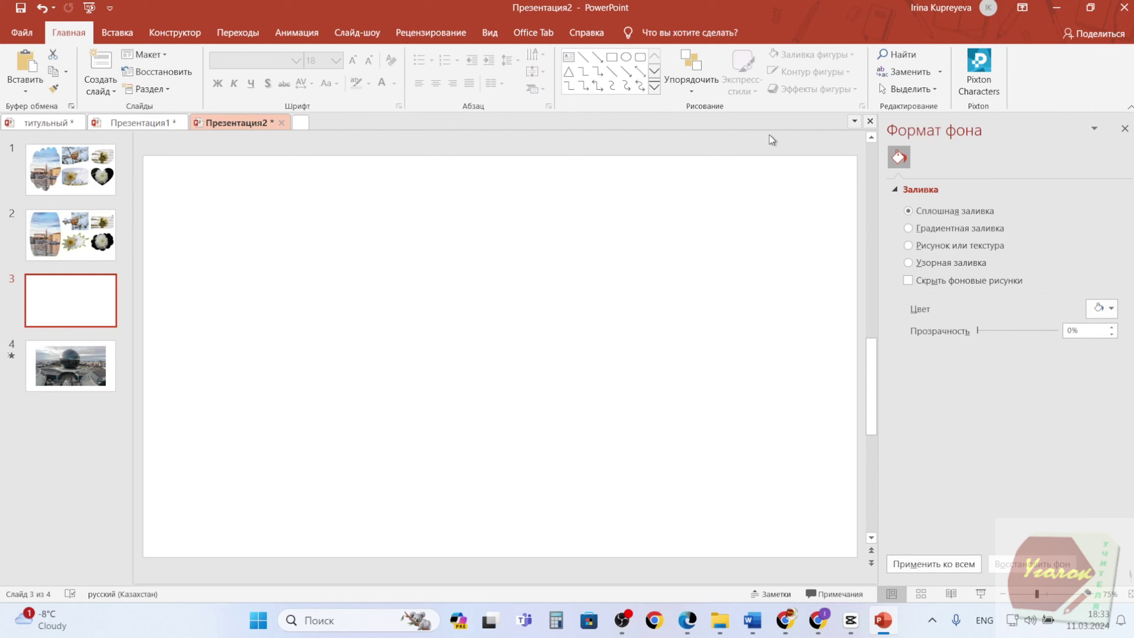
pyautogui.click(655, 91)
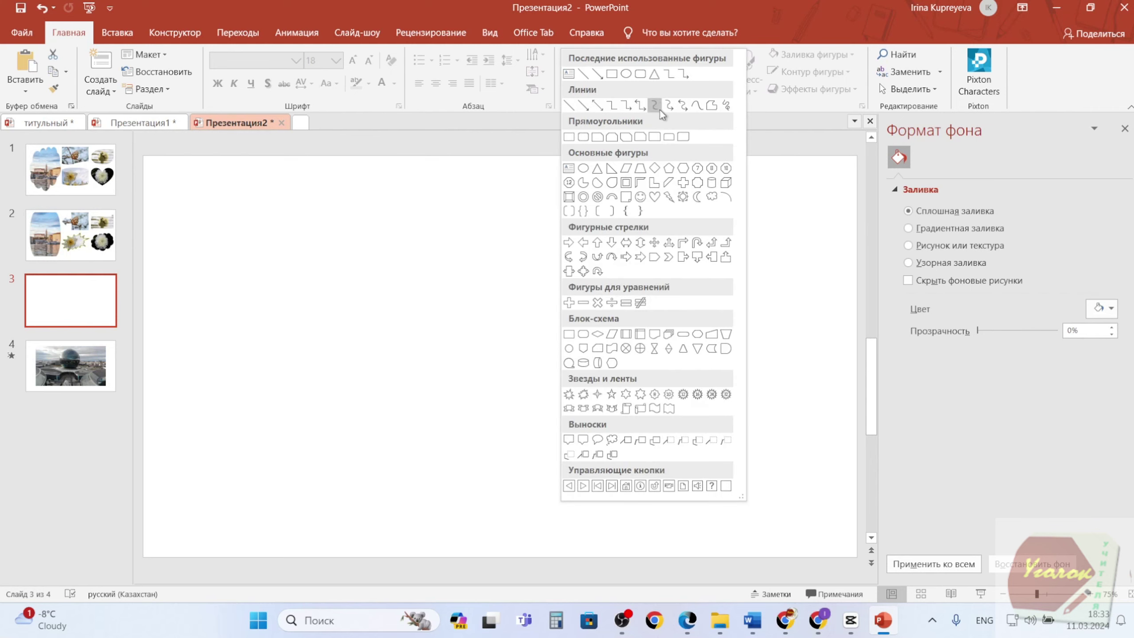
pyautogui.click(697, 183)
pyautogui.moveTo(431, 213)
pyautogui.mouseDown()
pyautogui.moveTo(775, 501)
pyautogui.moveTo(729, 536)
pyautogui.mouseUp()
pyautogui.moveTo(624, 411)
pyautogui.mouseDown()
pyautogui.moveTo(755, 379)
pyautogui.moveTo(728, 371)
pyautogui.mouseUp()
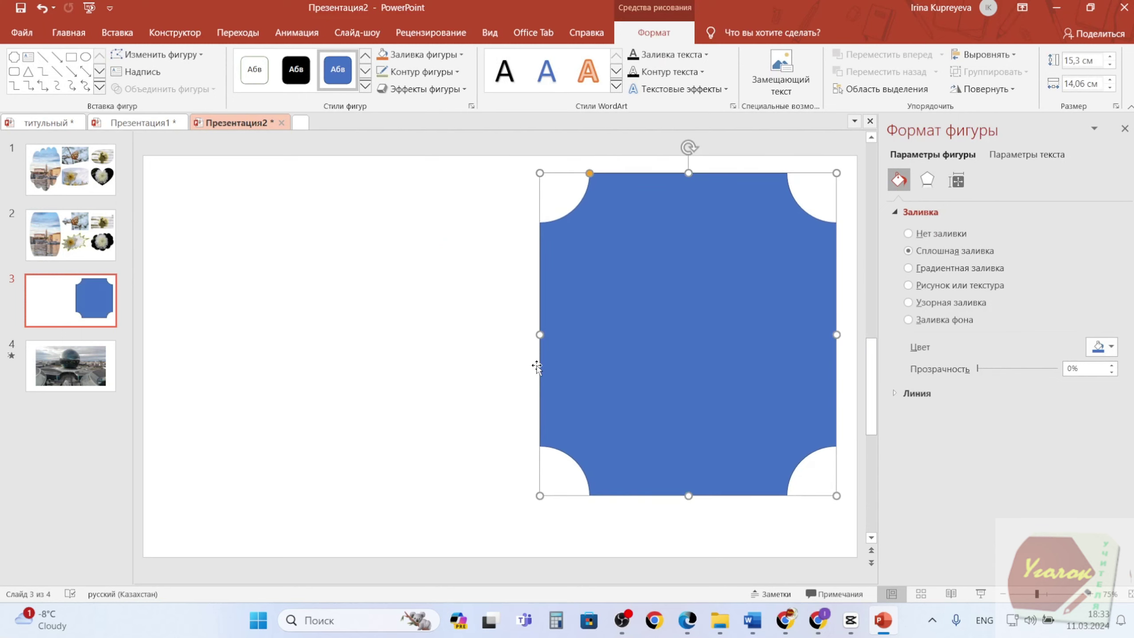
pyautogui.press('pageup')
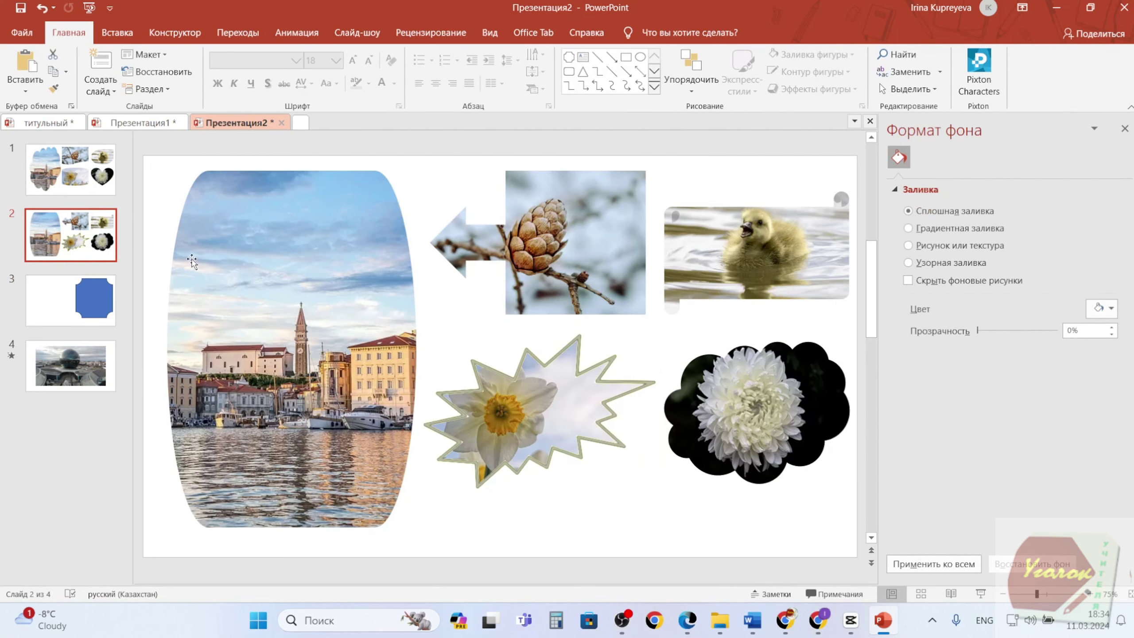
# Copy the harbour town photo and use it as the clipboard picture fill of slide 3's plaque.
pyautogui.click(261, 268)
pyautogui.rightClick(261, 267)
pyautogui.click(309, 294)
pyautogui.click(70, 300)
pyautogui.click(688, 335)
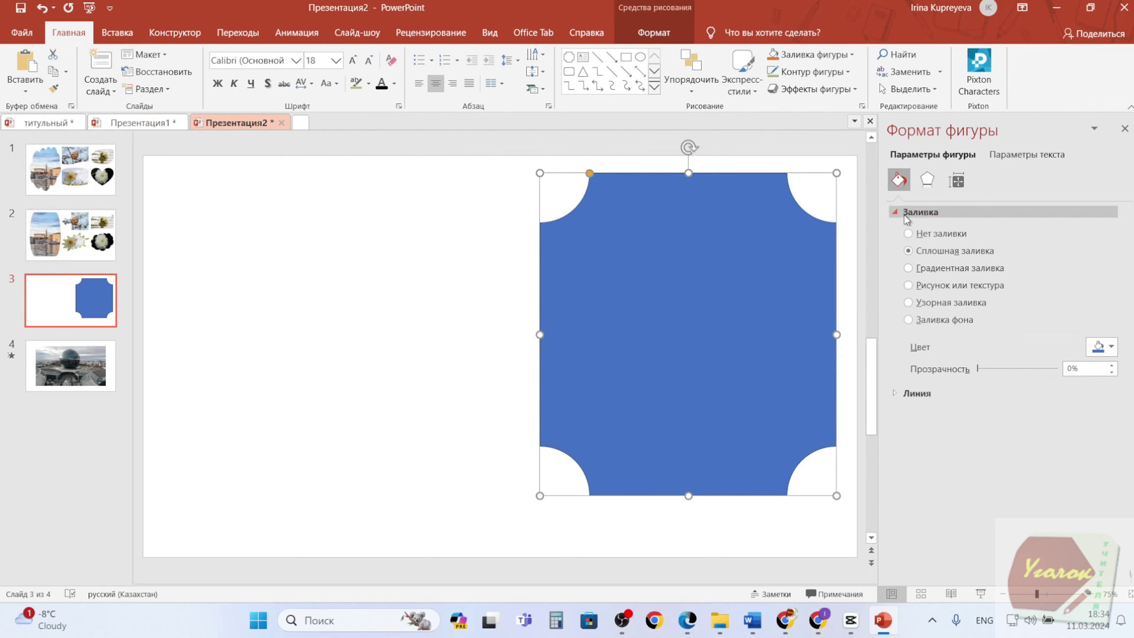
pyautogui.click(909, 286)
pyautogui.click(937, 363)
pyautogui.click(319, 394)
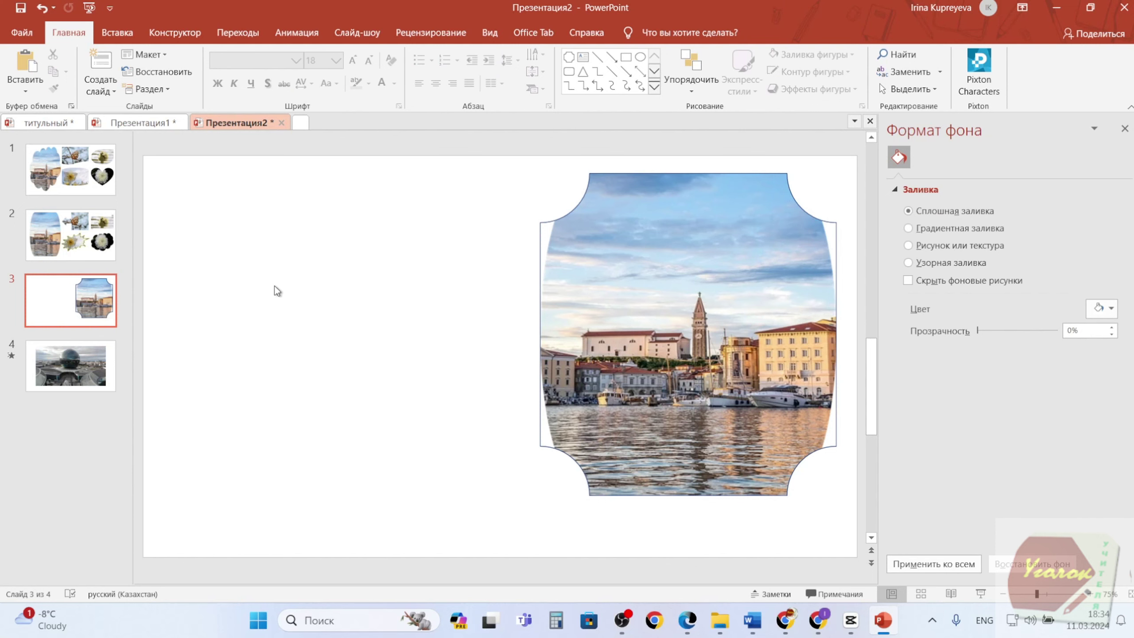
# Insert the database icon, enlarge it to about 10.13 cm, and place it left of the plaque.
pyautogui.click(117, 32)
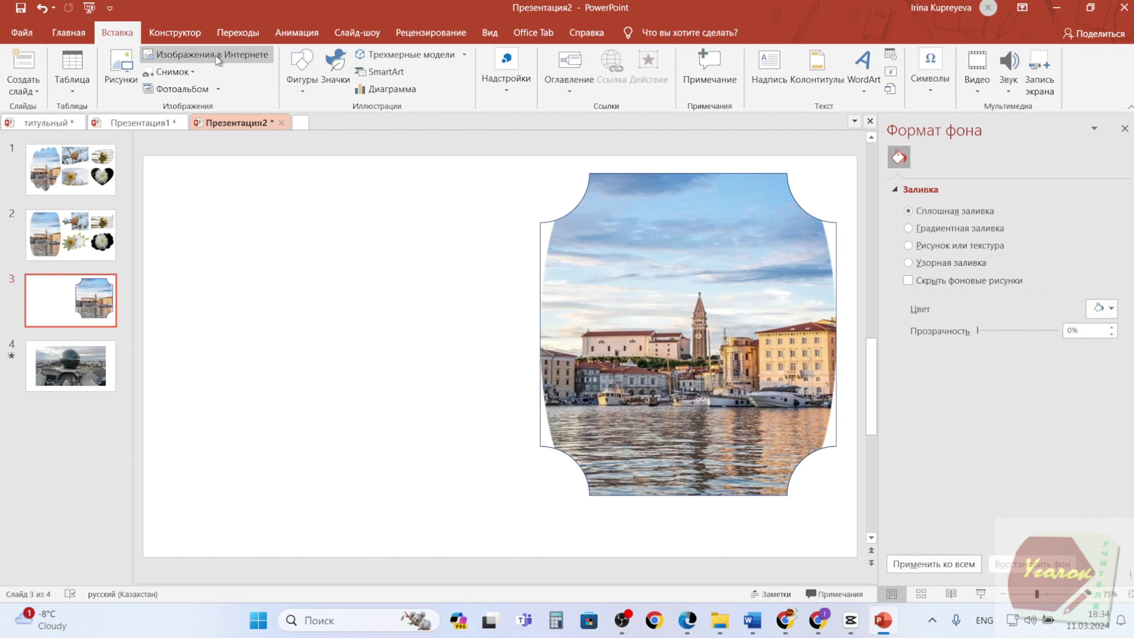
pyautogui.click(331, 78)
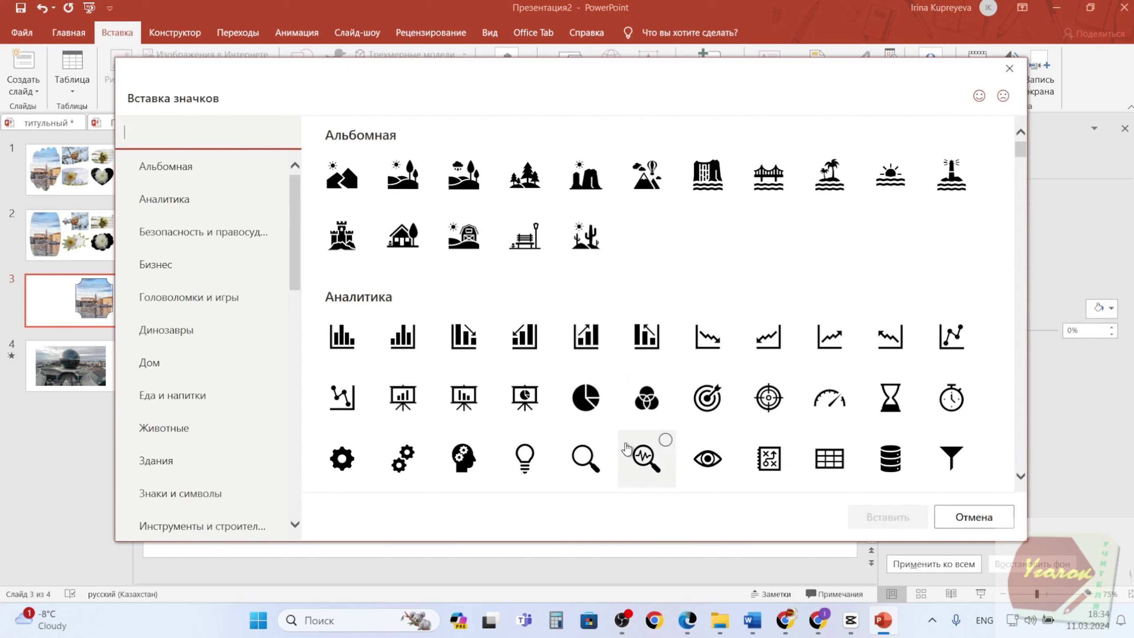
pyautogui.click(891, 460)
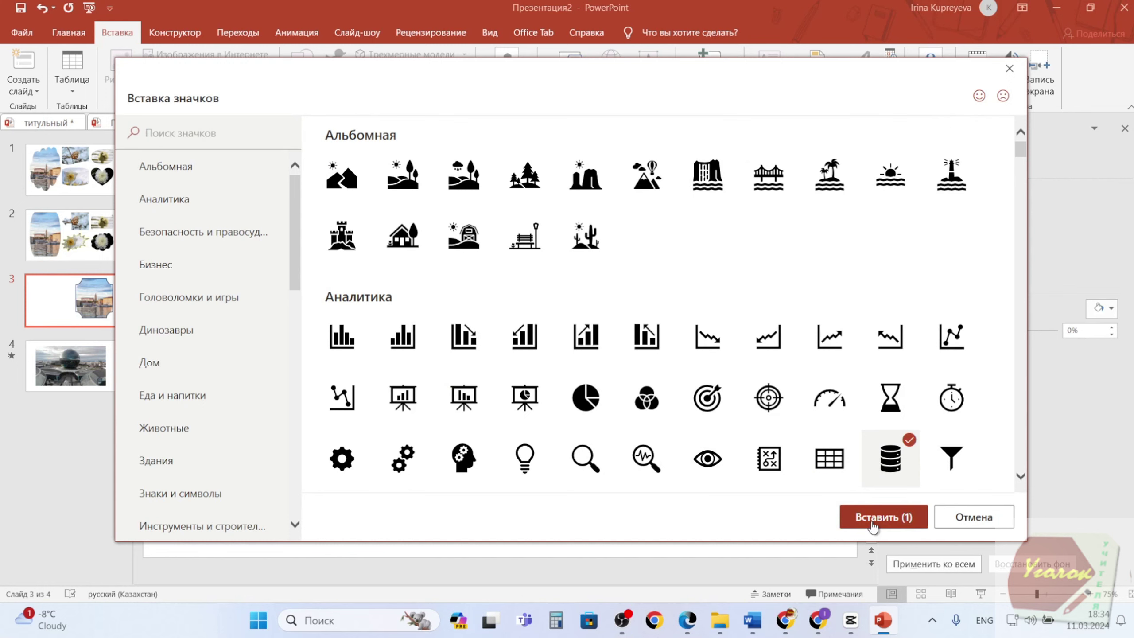
pyautogui.click(864, 517)
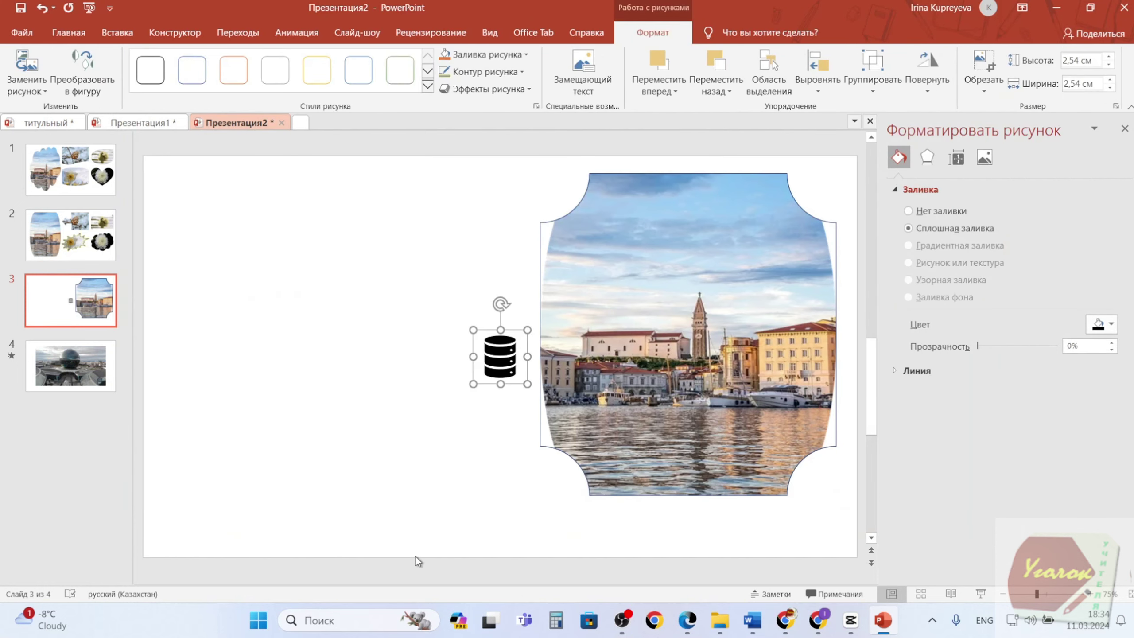
pyautogui.moveTo(473, 330); pyautogui.dragTo(314, 170)
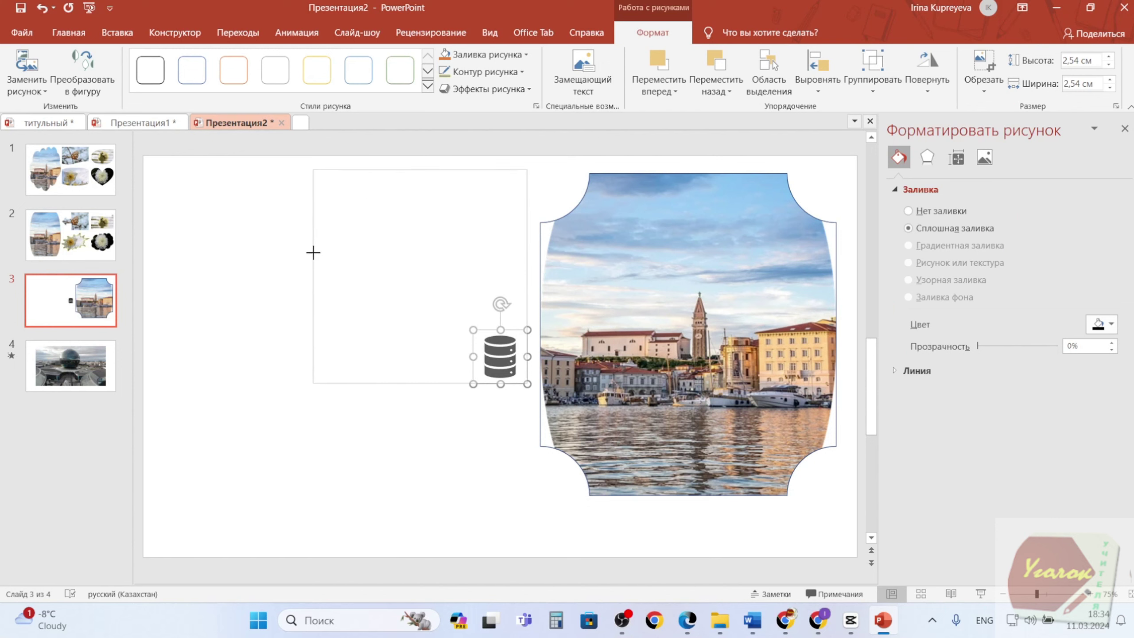
pyautogui.moveTo(423, 293); pyautogui.dragTo(284, 371)
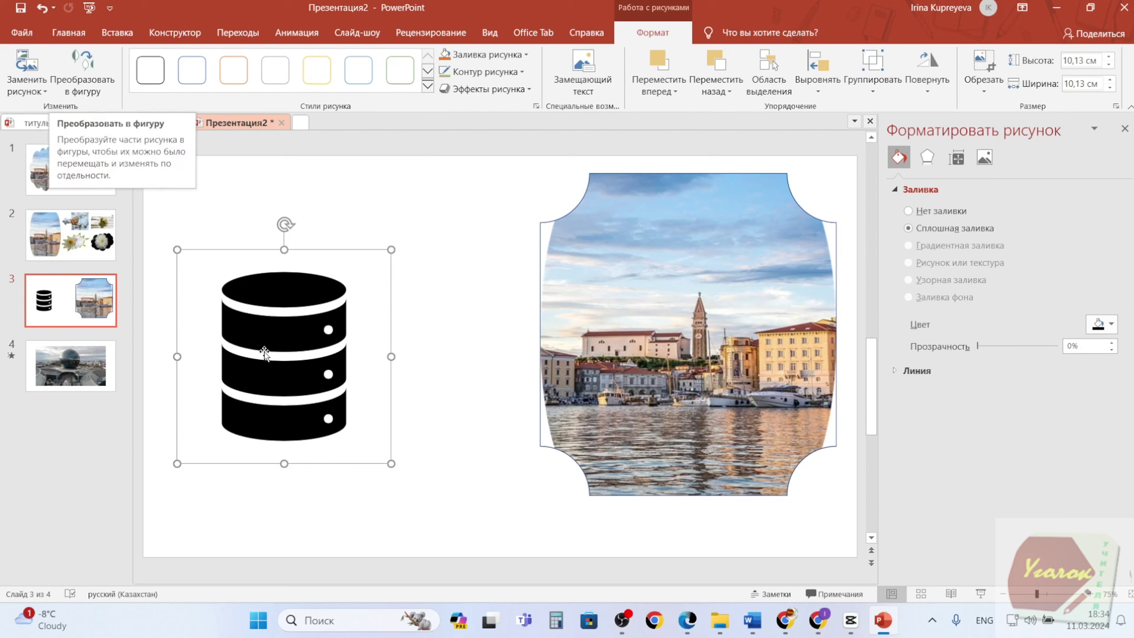
# Convert the database icon into an editable shape with Convert to Shape, confirming with Yes.
pyautogui.click(75, 60)
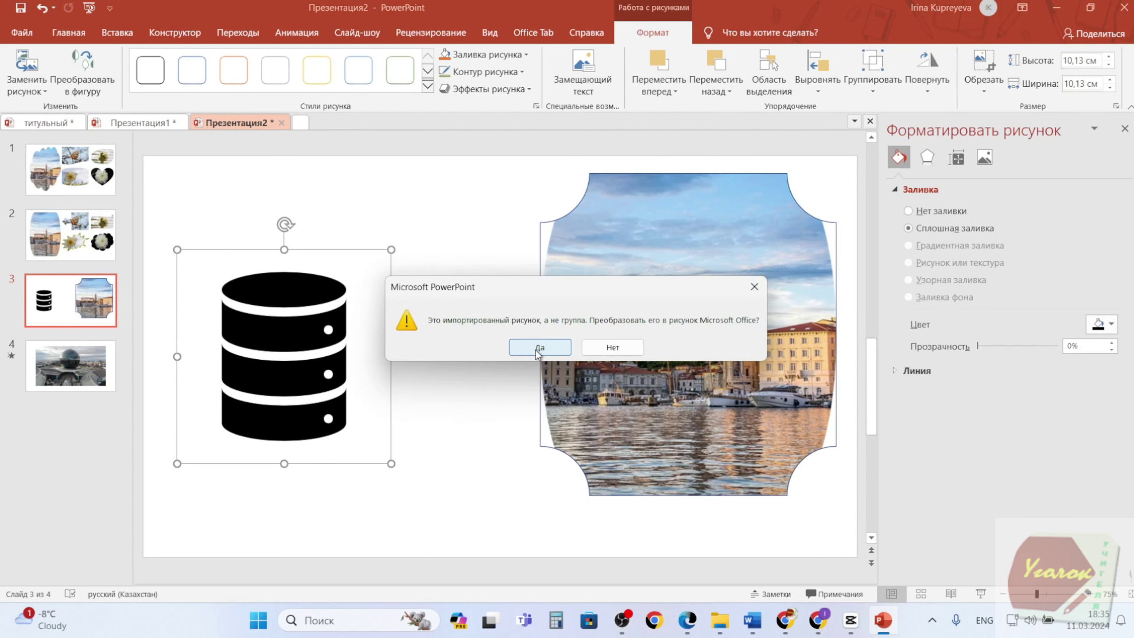
pyautogui.click(538, 351)
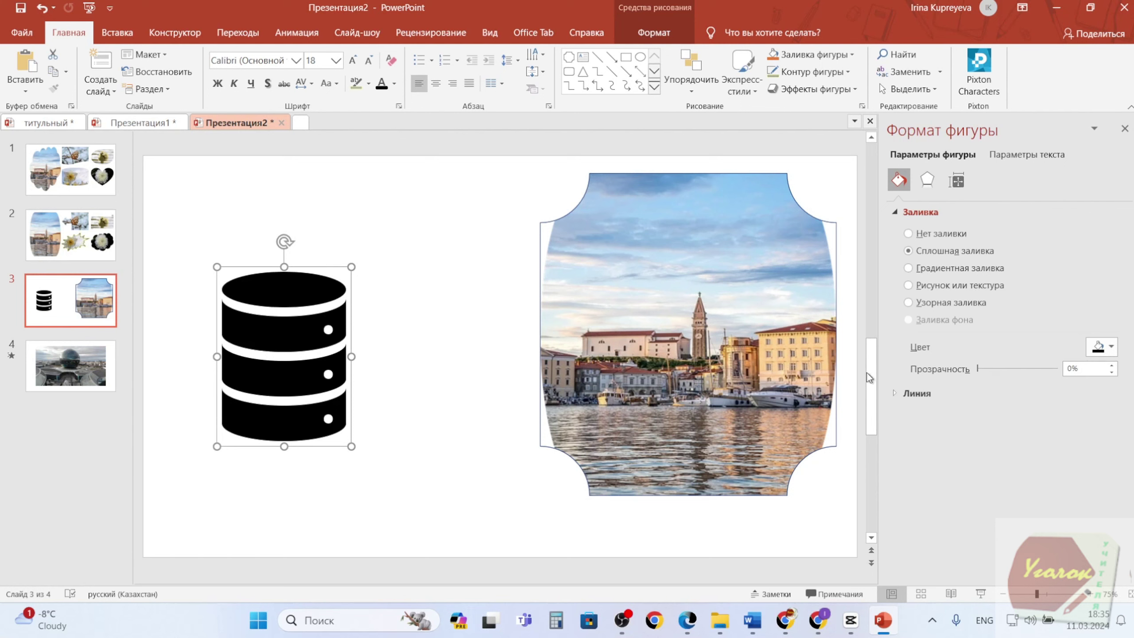
# Give the database shape a harbour-photo picture fill and stretch it across the slide's left half.
pyautogui.click(910, 285)
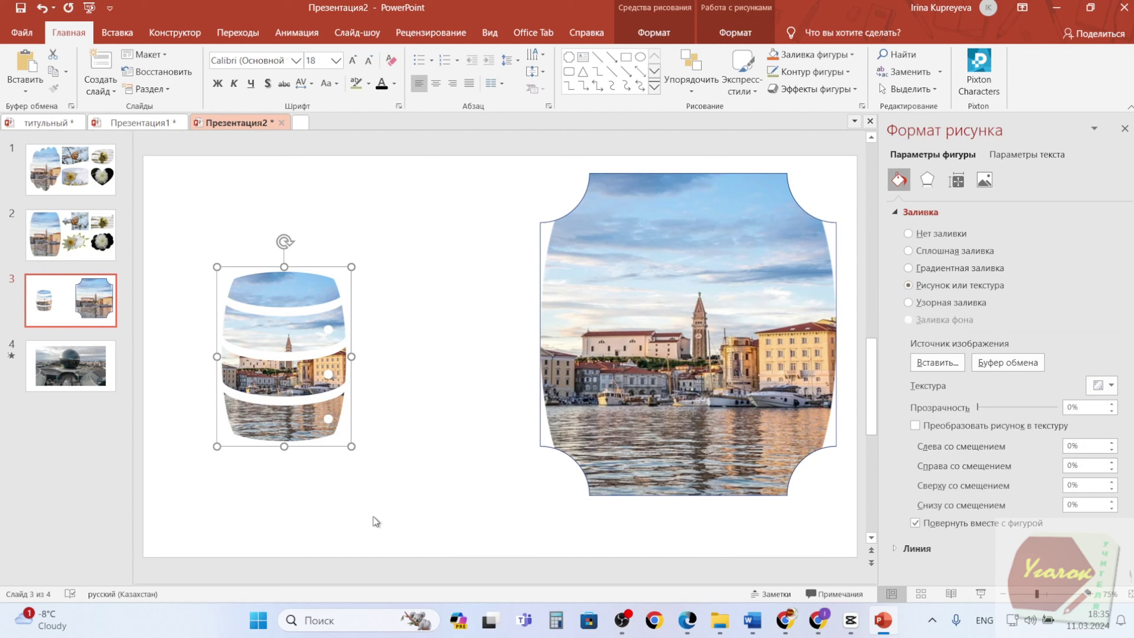
pyautogui.click(397, 523)
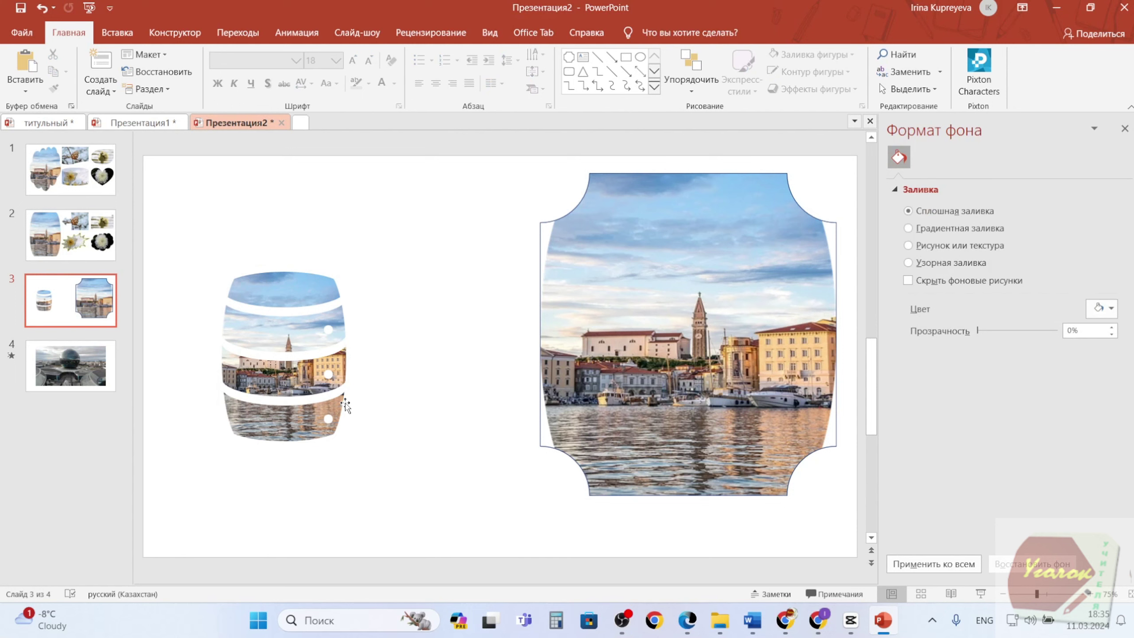
pyautogui.moveTo(310, 287); pyautogui.dragTo(258, 203)
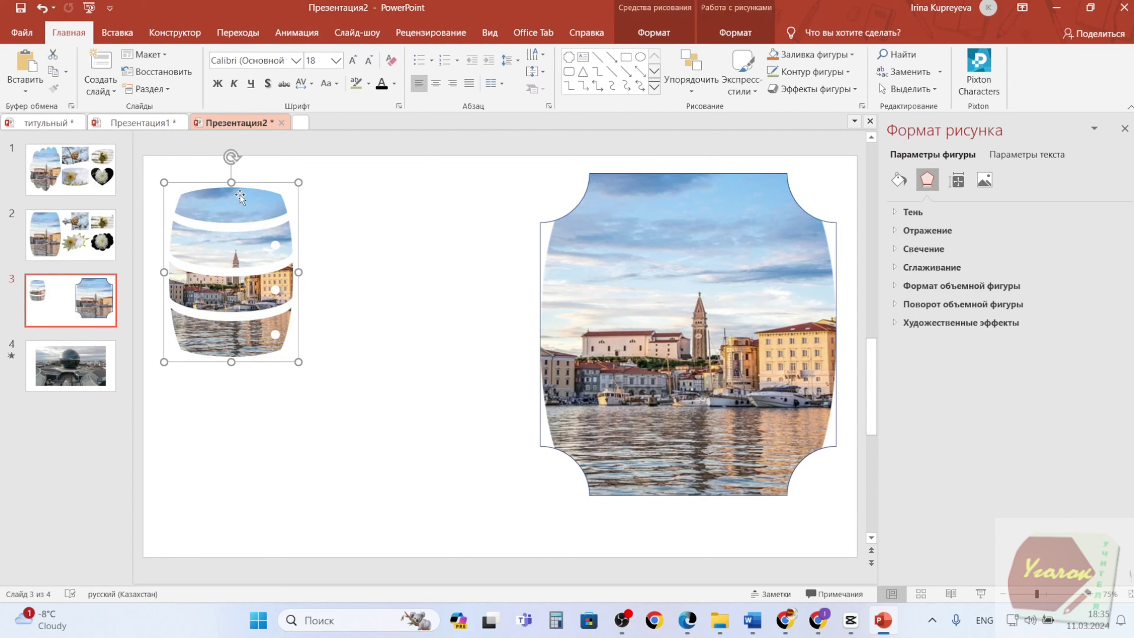
pyautogui.moveTo(232, 362); pyautogui.dragTo(233, 552)
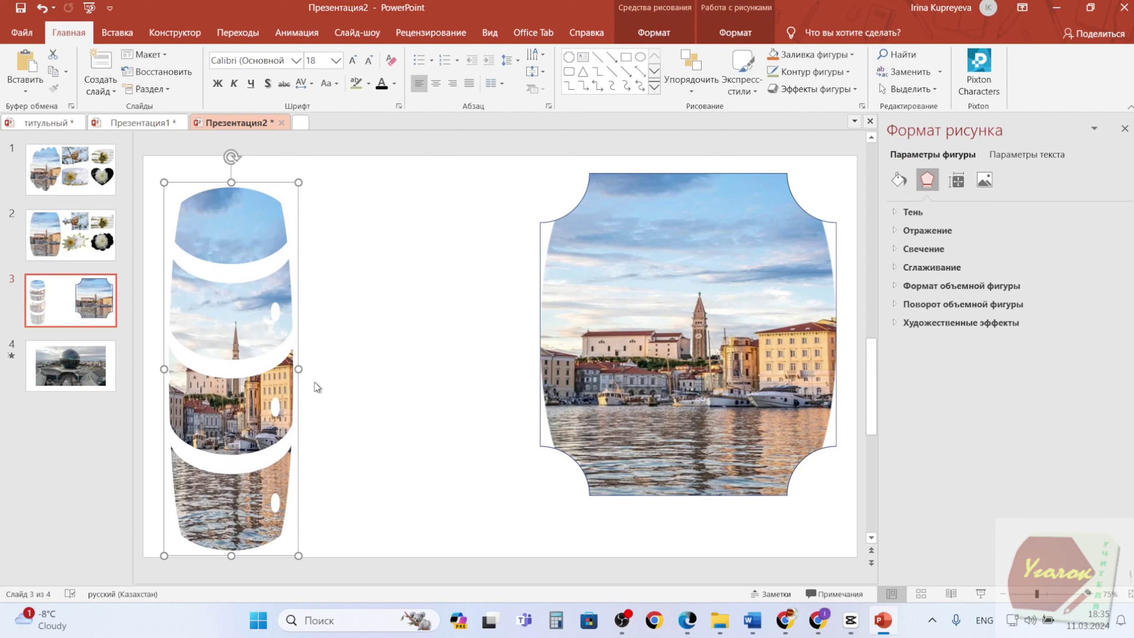
pyautogui.moveTo(298, 367); pyautogui.dragTo(514, 365)
pyautogui.click(558, 523)
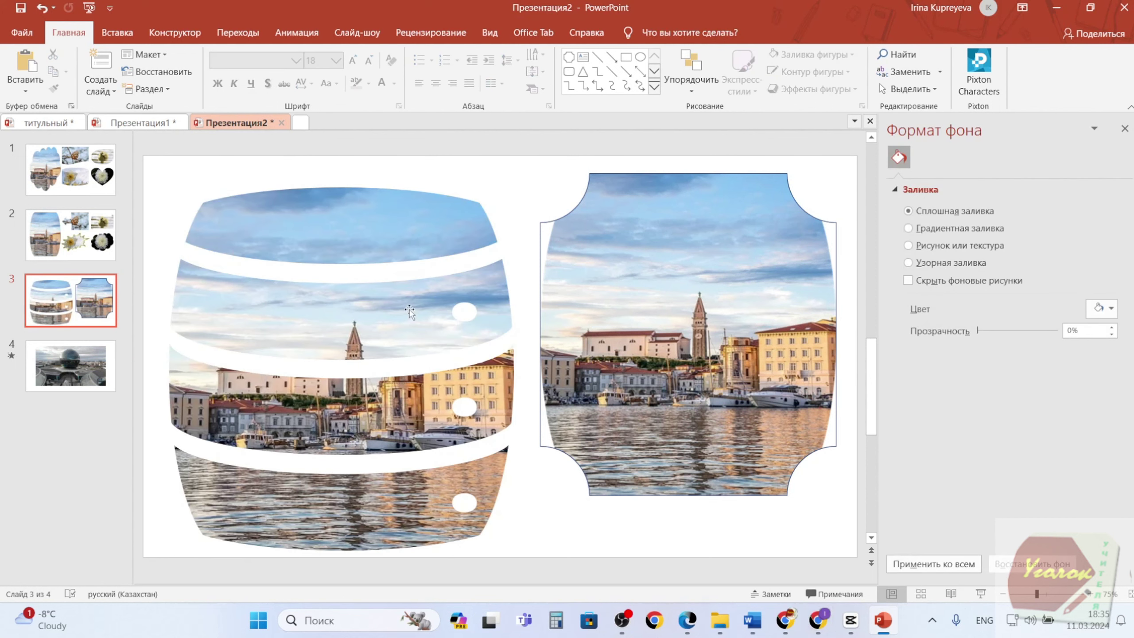
# Outline the photo-filled database shape in Light Blue, then move to video slide 4.
pyautogui.click(387, 247)
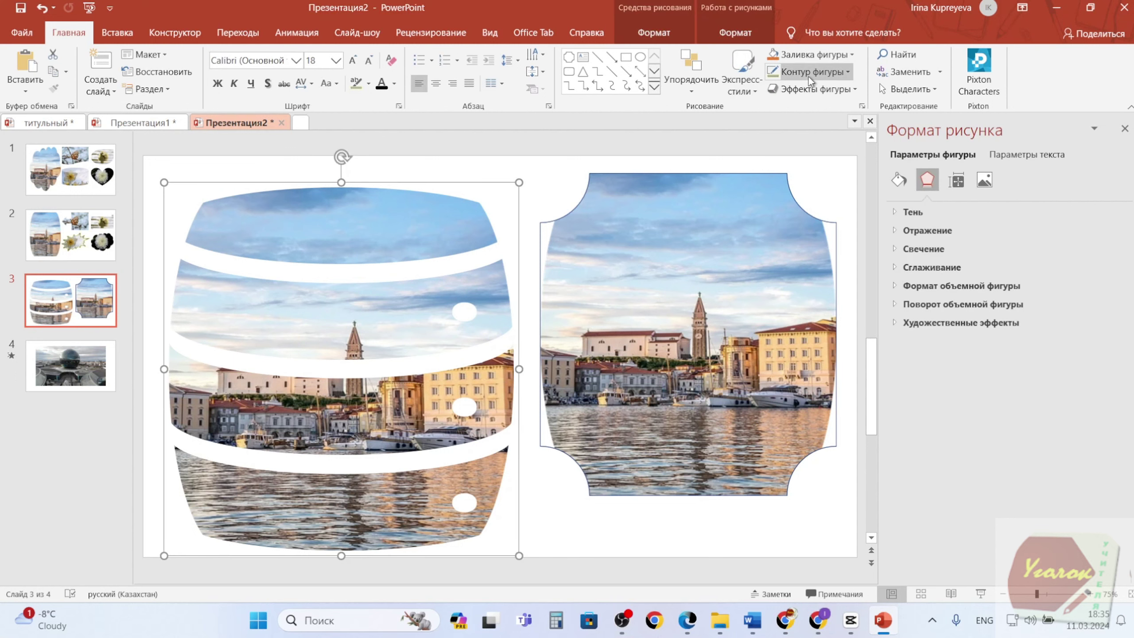
pyautogui.click(848, 73)
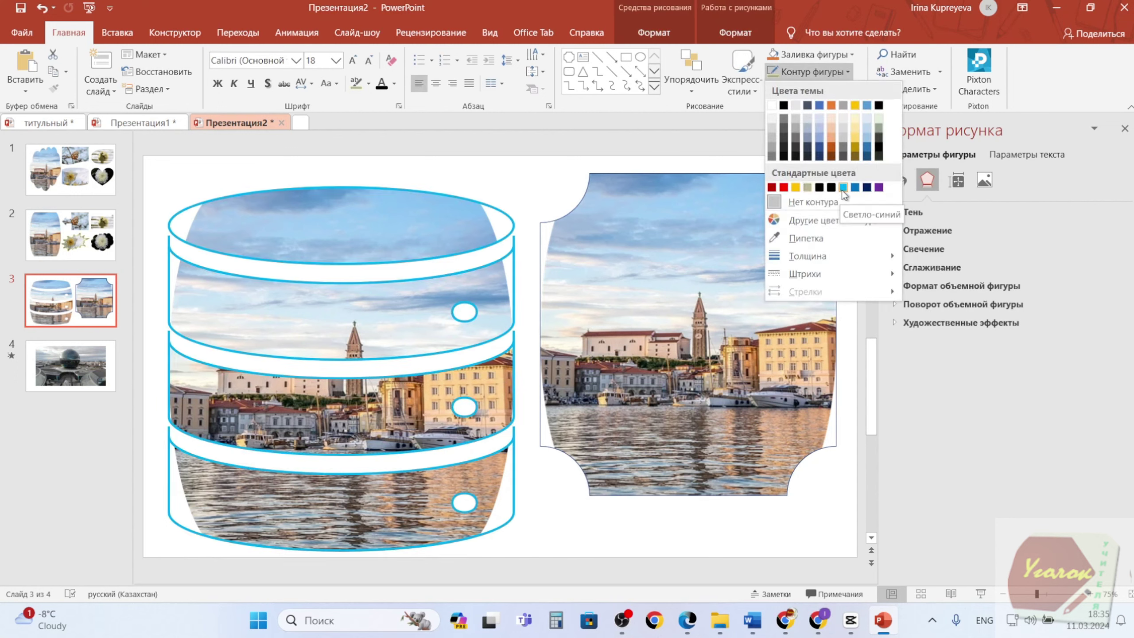
pyautogui.click(843, 188)
pyautogui.click(589, 532)
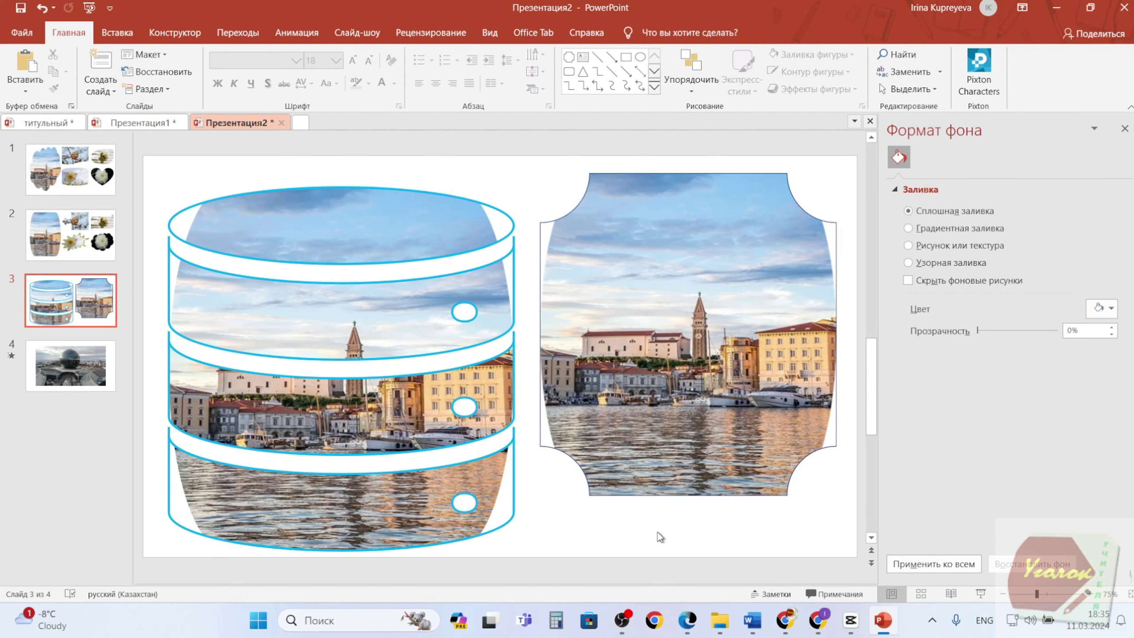
pyautogui.click(78, 384)
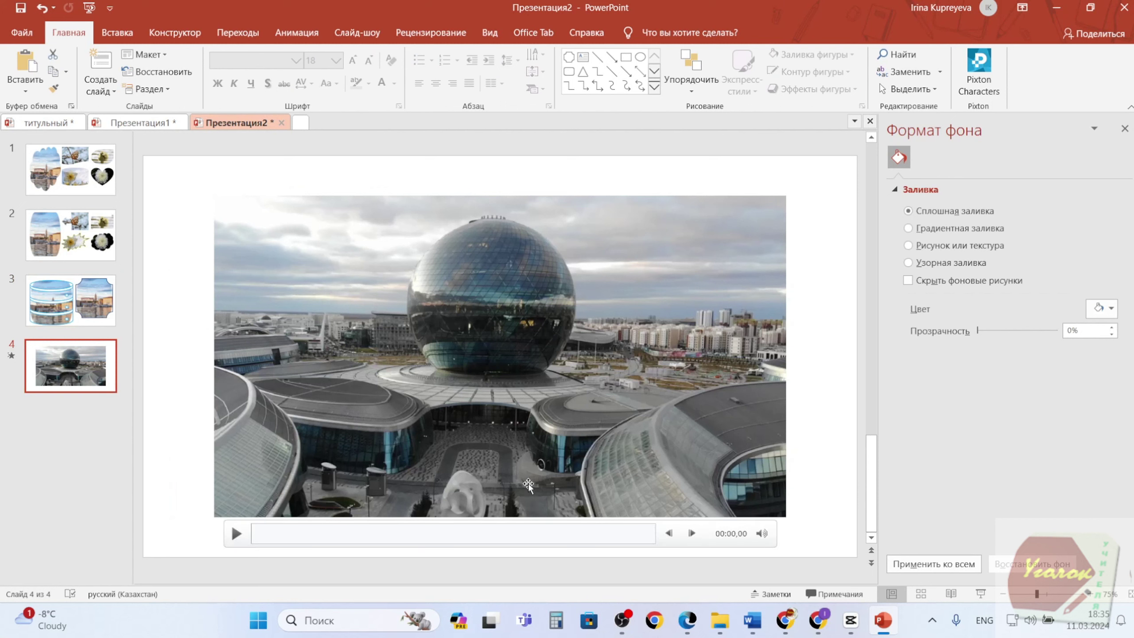
# Preview the sphere video on slide 4, pausing at 00:03,03, and bring up its video formatting options.
pyautogui.click(236, 536)
pyautogui.click(236, 534)
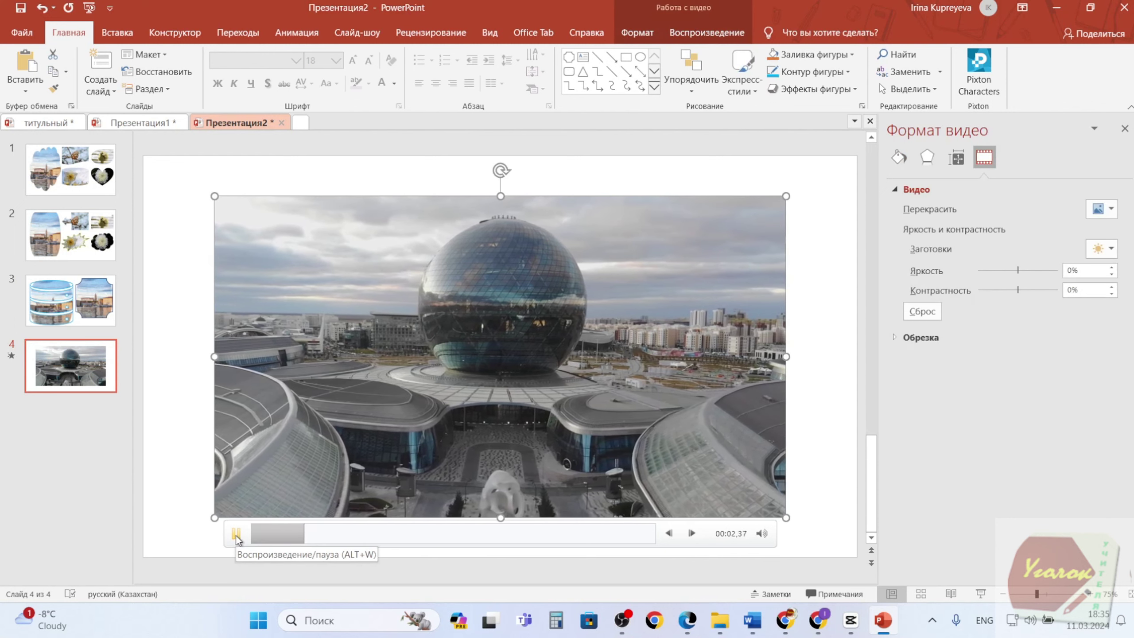
pyautogui.click(236, 535)
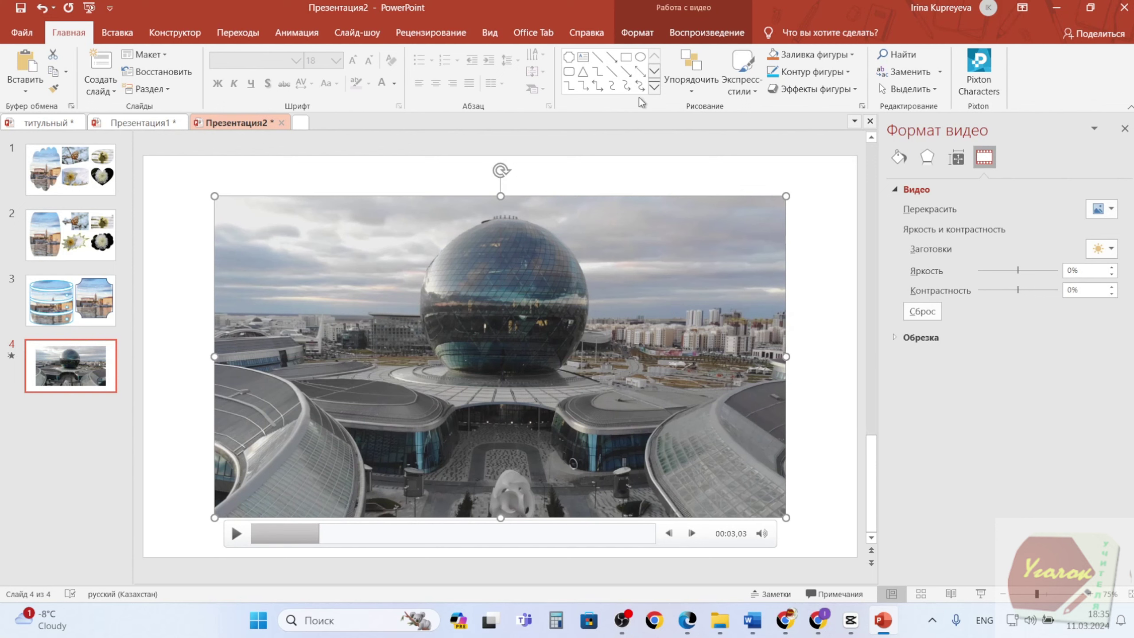
pyautogui.click(639, 33)
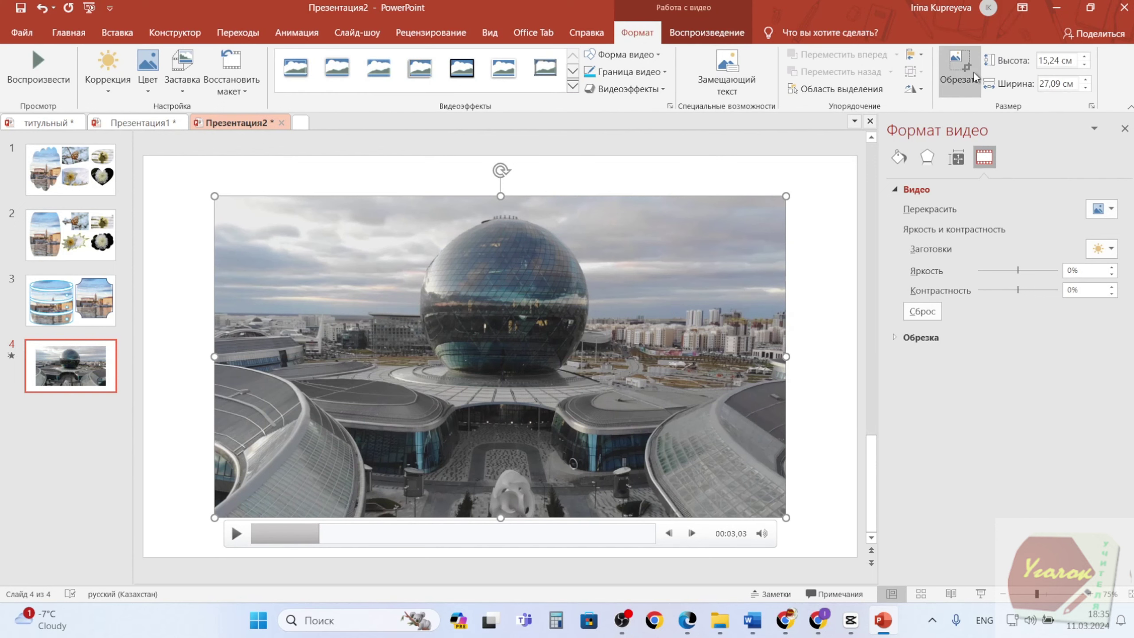
# Crop strips off the sphere video's left and right sides, leaving it 20.55 × 15.24 cm.
pyautogui.click(958, 72)
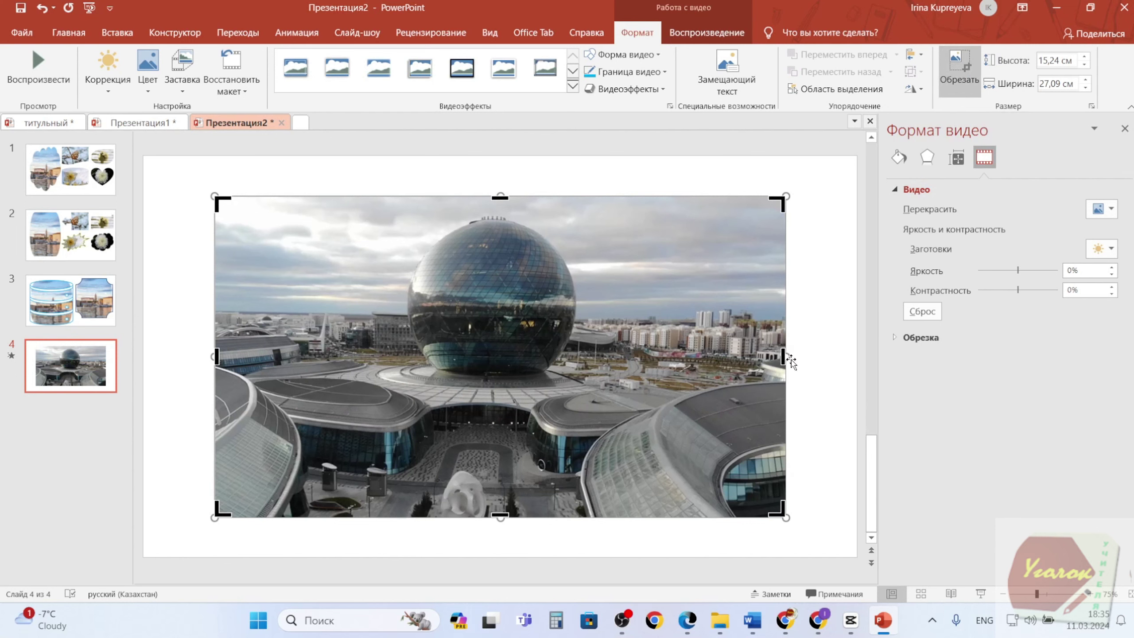
pyautogui.moveTo(788, 356); pyautogui.dragTo(796, 375)
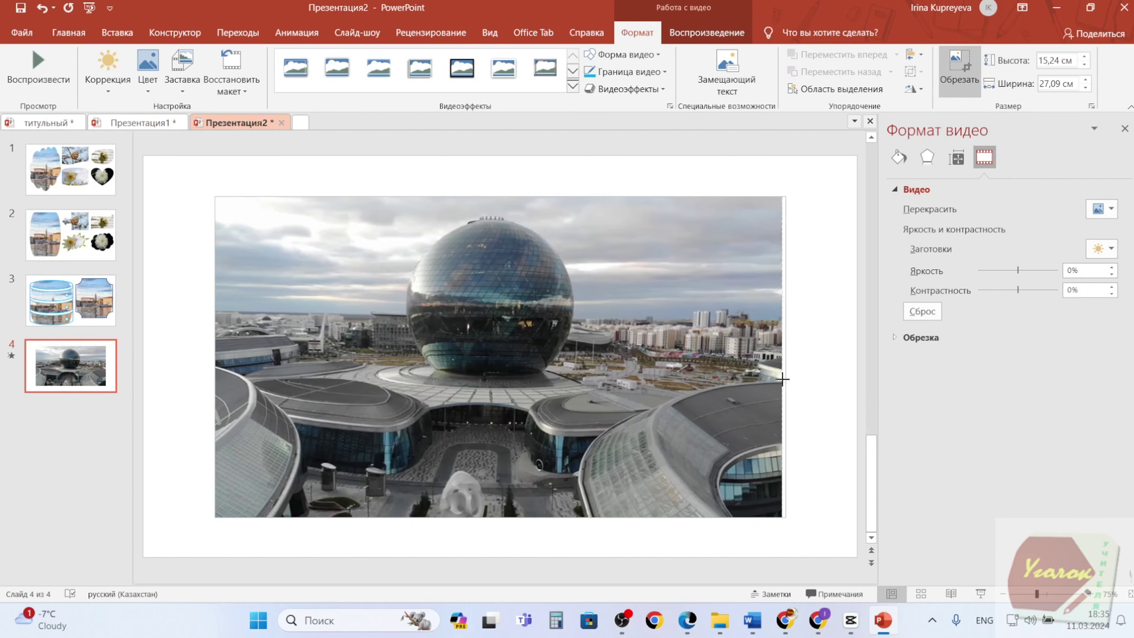
pyautogui.moveTo(786, 357); pyautogui.dragTo(719, 357)
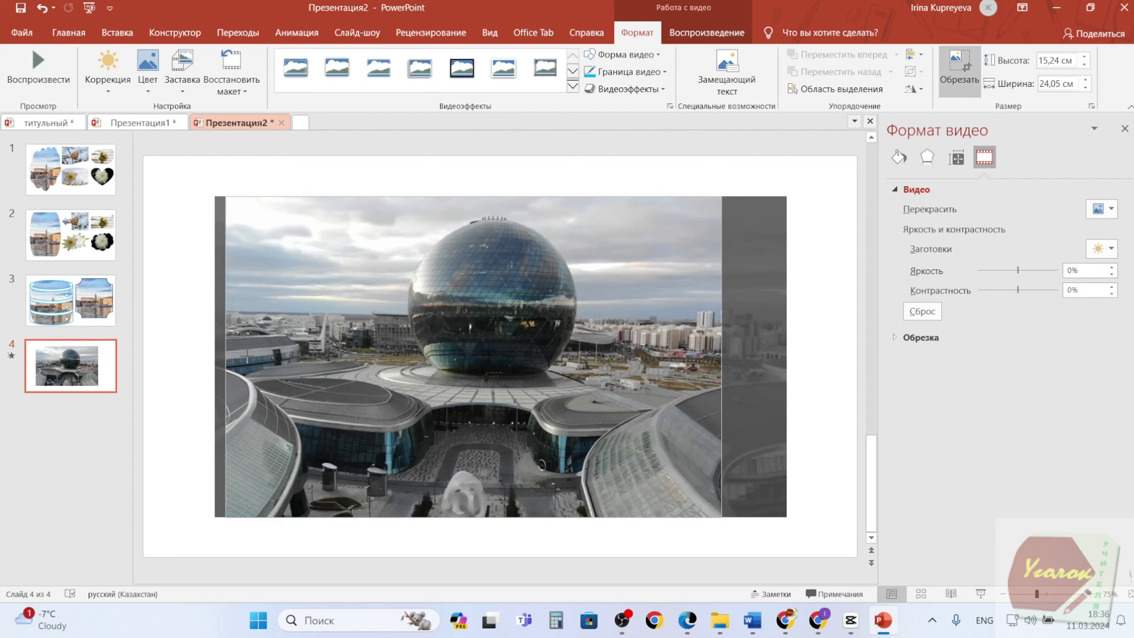
pyautogui.moveTo(214, 355); pyautogui.dragTo(291, 357)
pyautogui.click(849, 350)
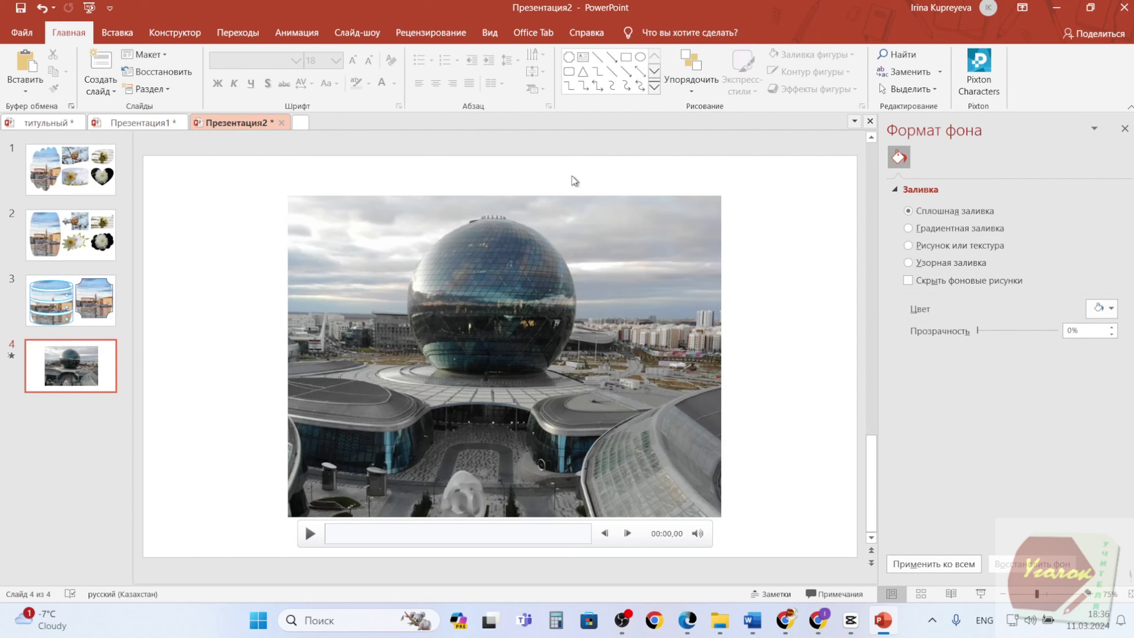
pyautogui.click(629, 300)
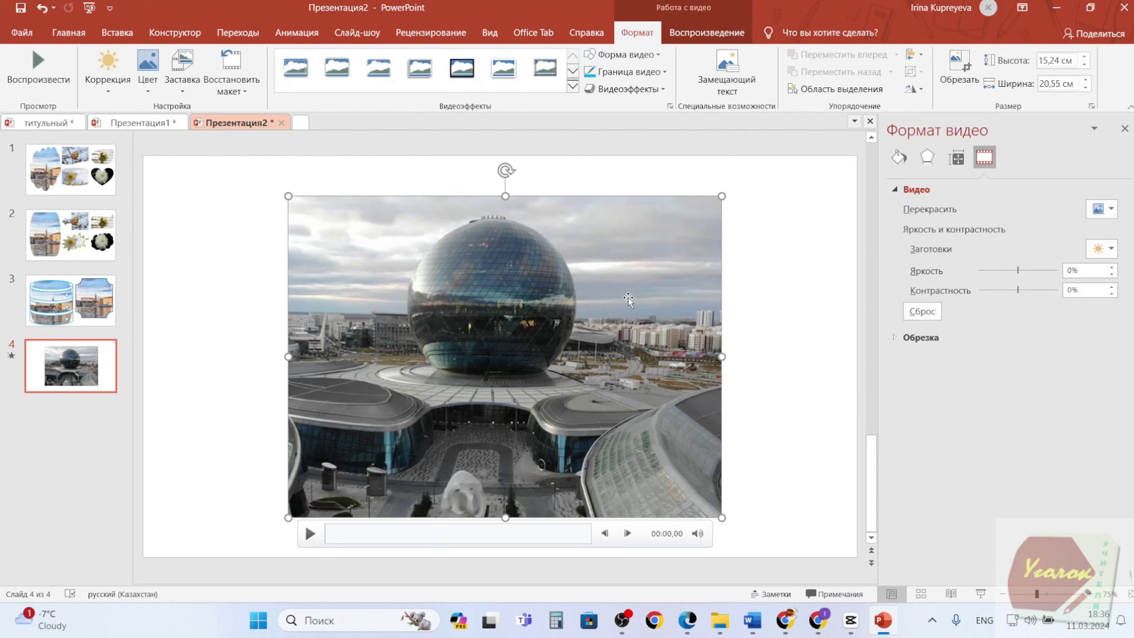
# Apply the Cloud video shape to the cropped sphere video.
pyautogui.click(660, 61)
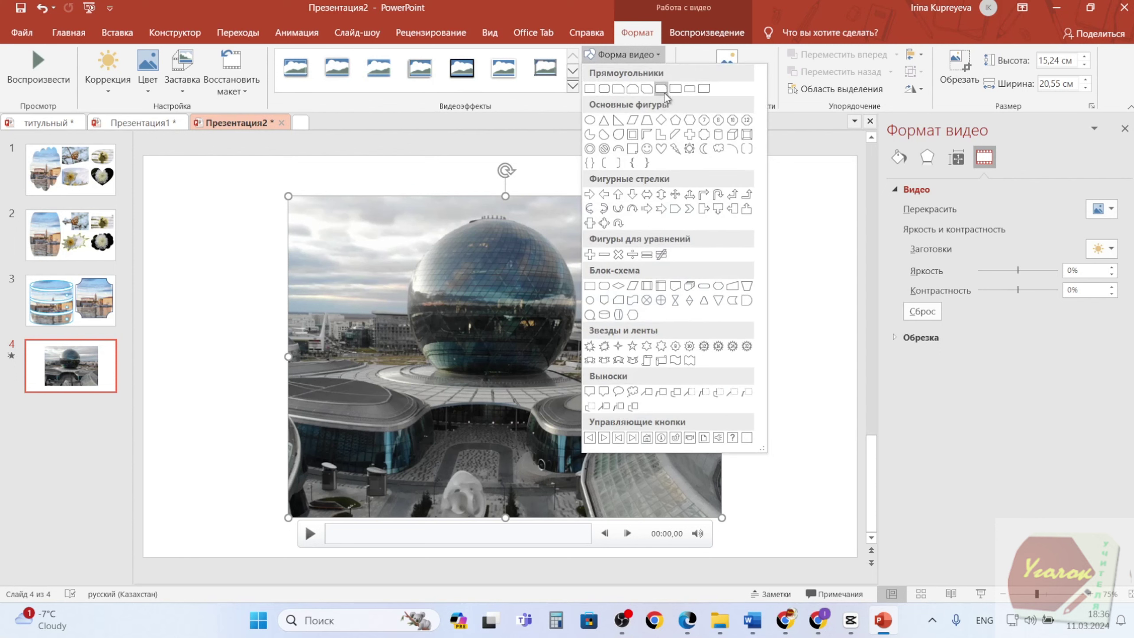
pyautogui.click(719, 151)
pyautogui.click(797, 289)
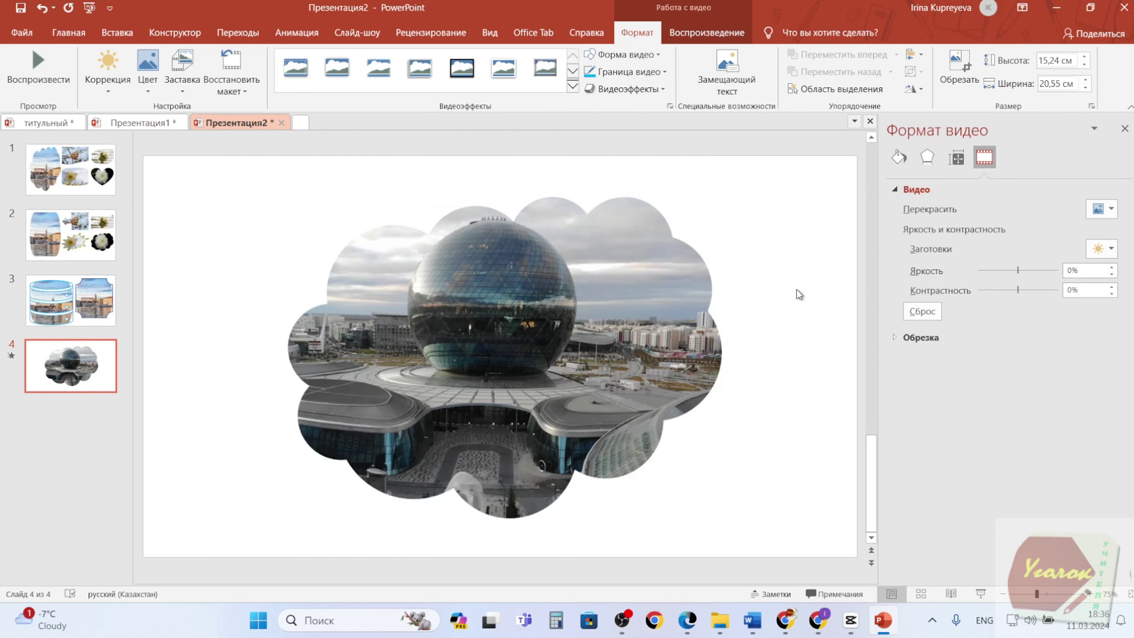
# Play the cloud-shaped video and pause it at 00:04,54.
pyautogui.click(292, 469)
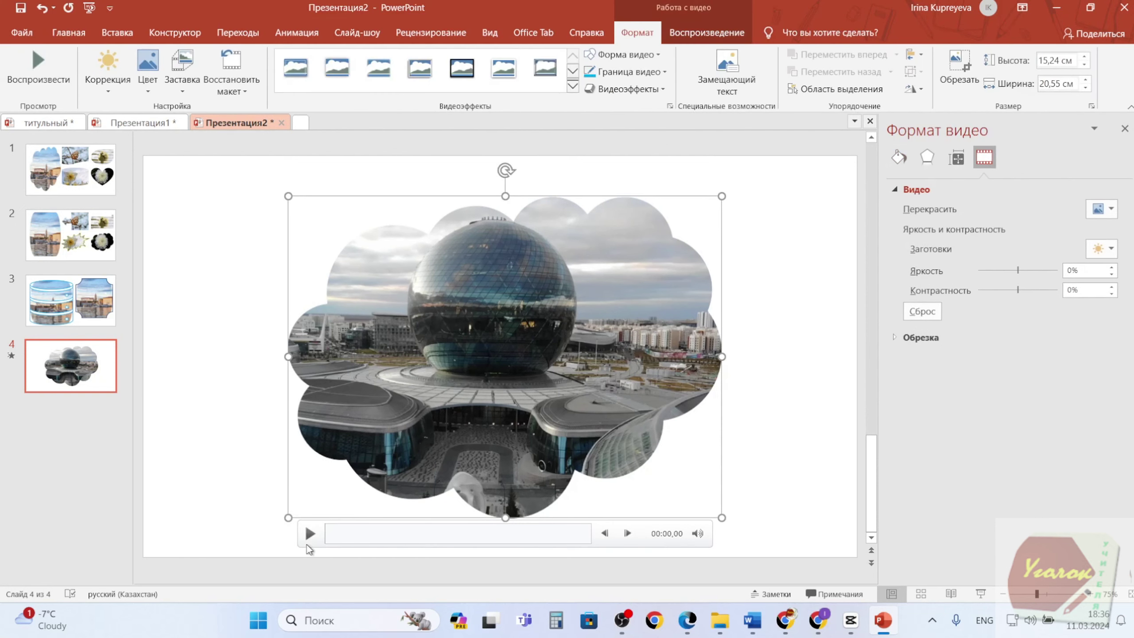
pyautogui.click(310, 534)
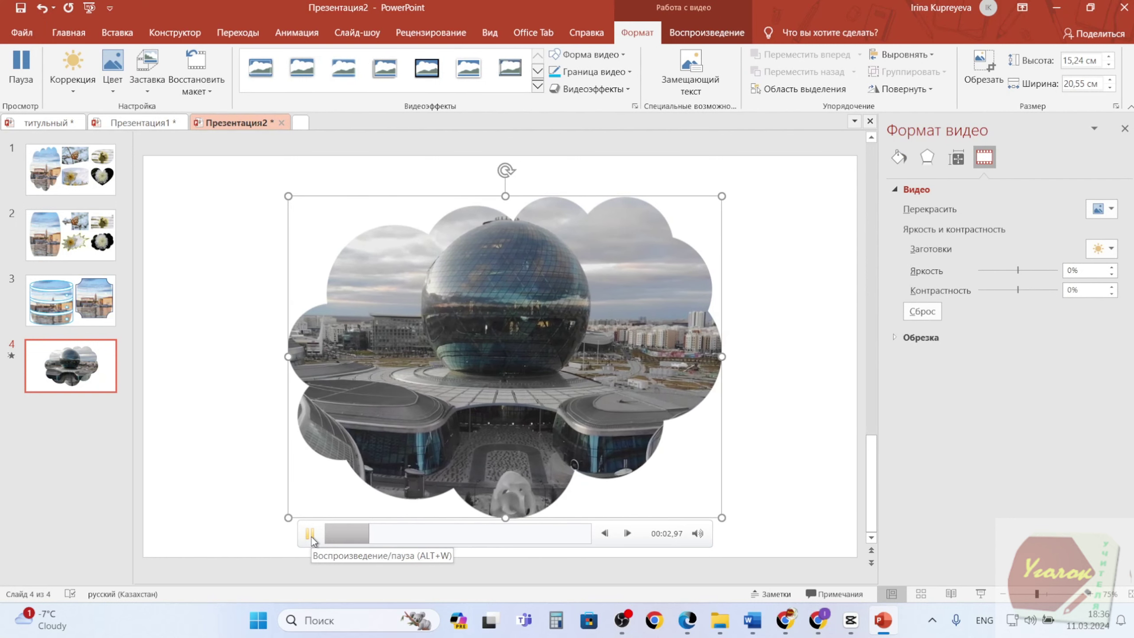
pyautogui.click(311, 537)
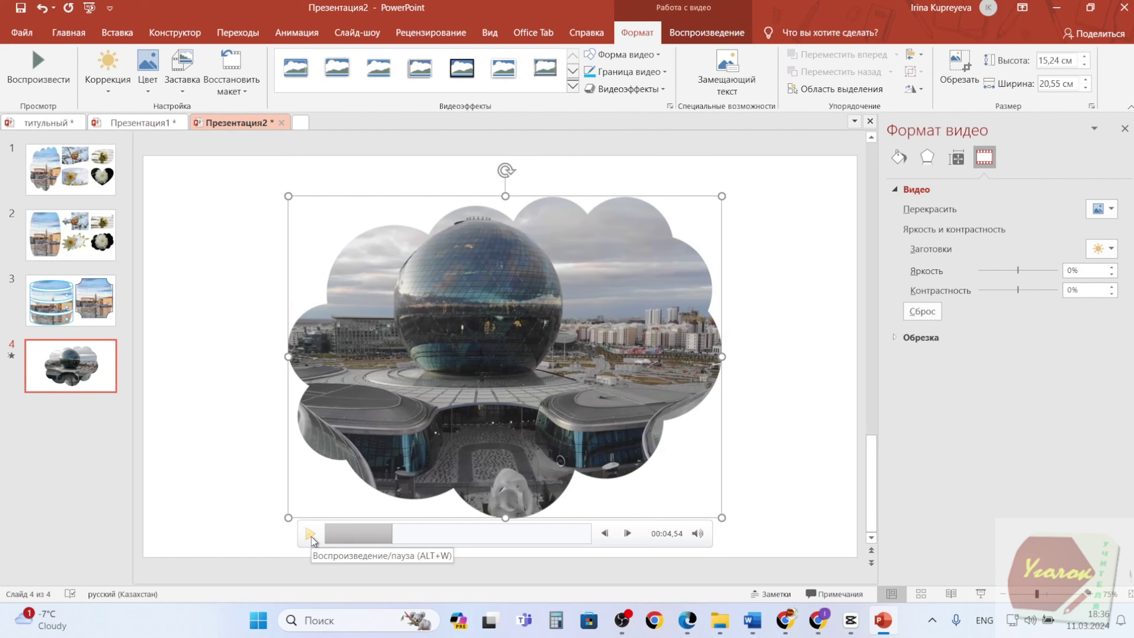